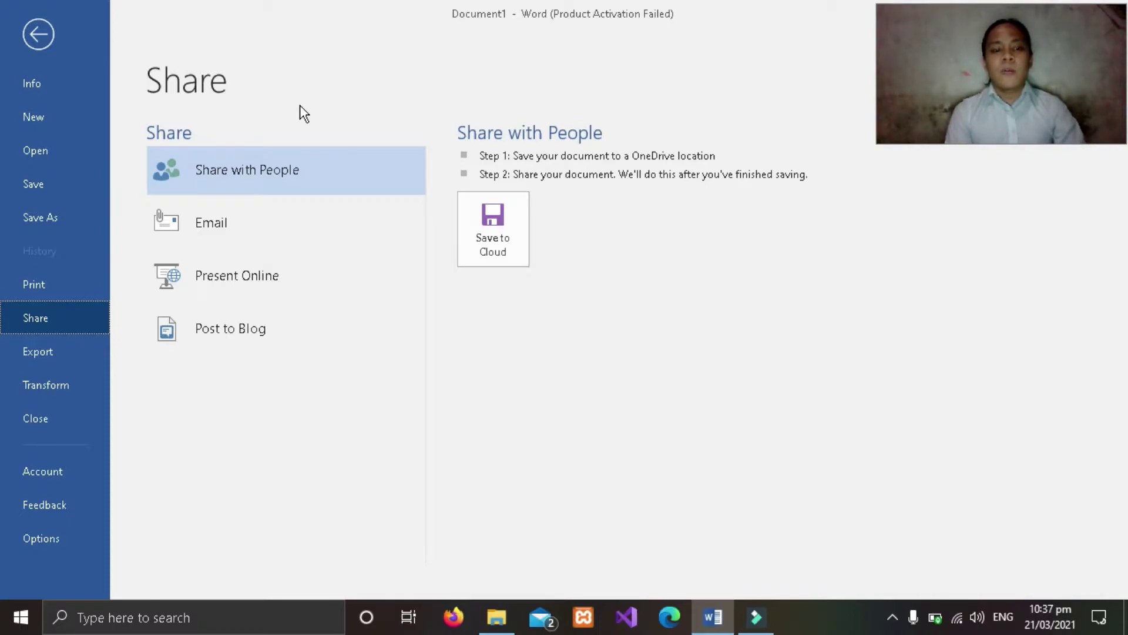
Step: Review the Email, Present Online and Post to Blog options for sharing the document
click(268, 217)
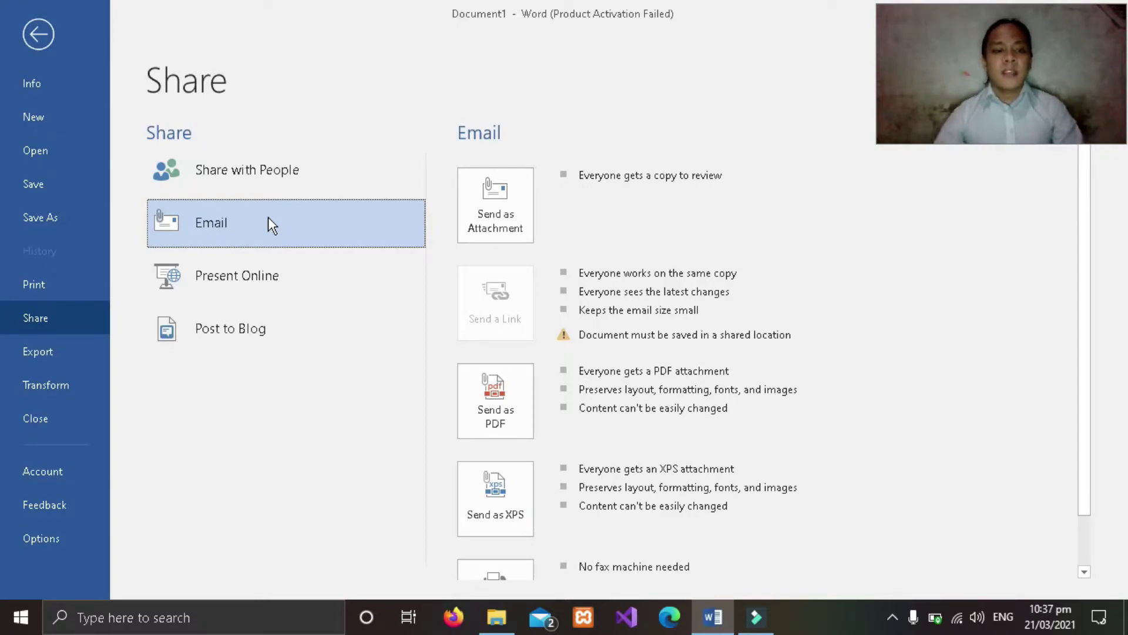
click(284, 267)
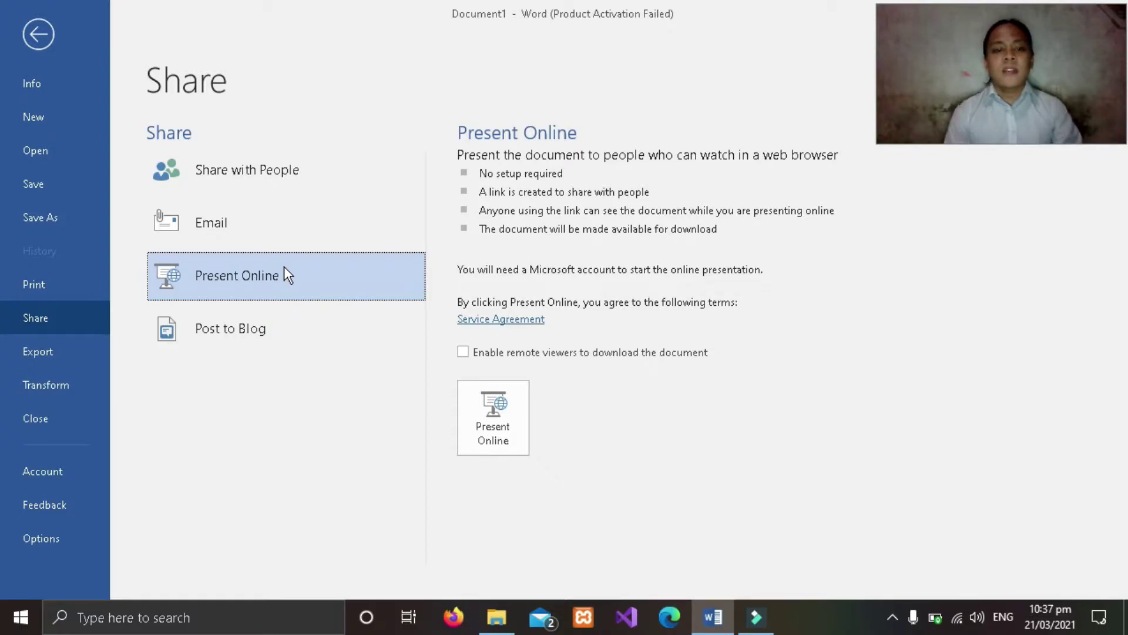
click(234, 326)
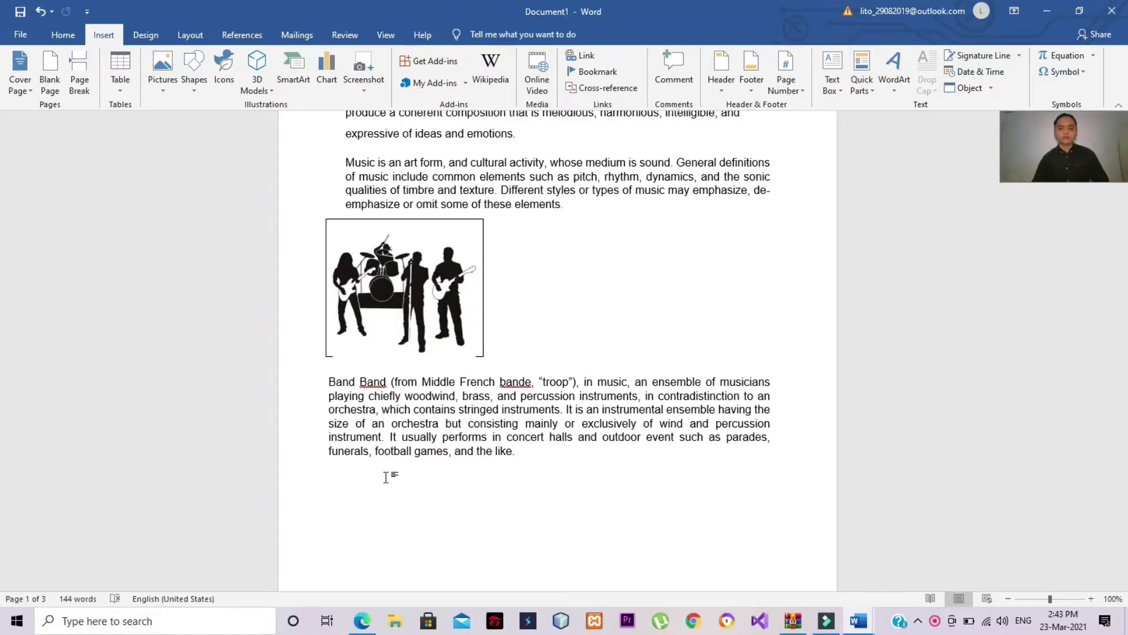
Step: Embed the video file "KANA-BOON - Silhouette.mp4" from the Downloads folder as an object below the band paragraph
click(969, 89)
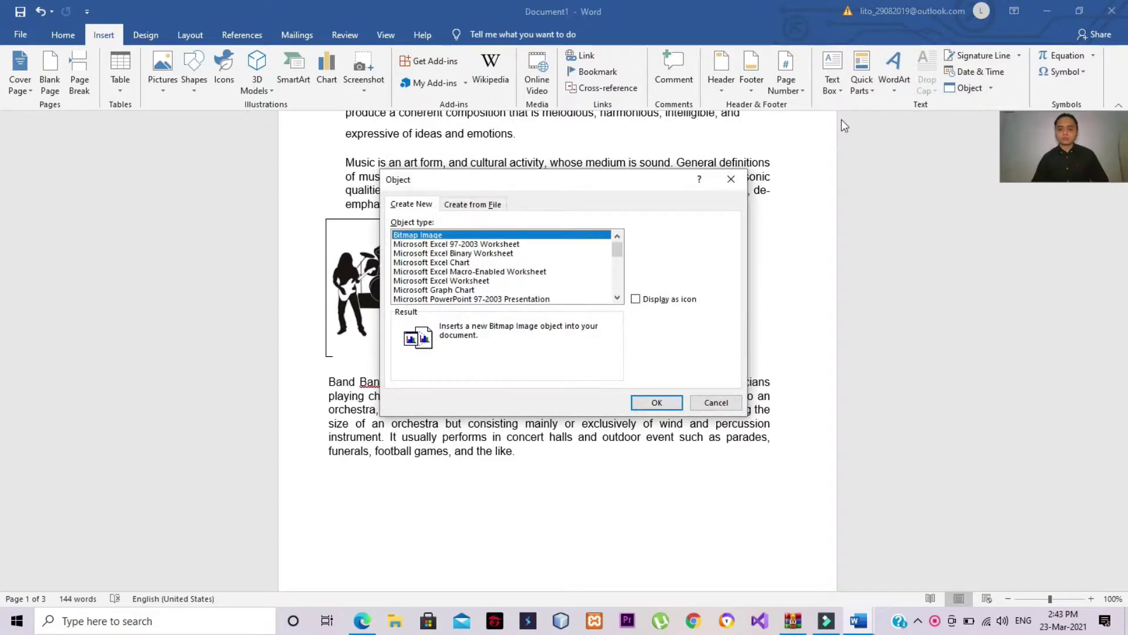
click(489, 203)
click(656, 236)
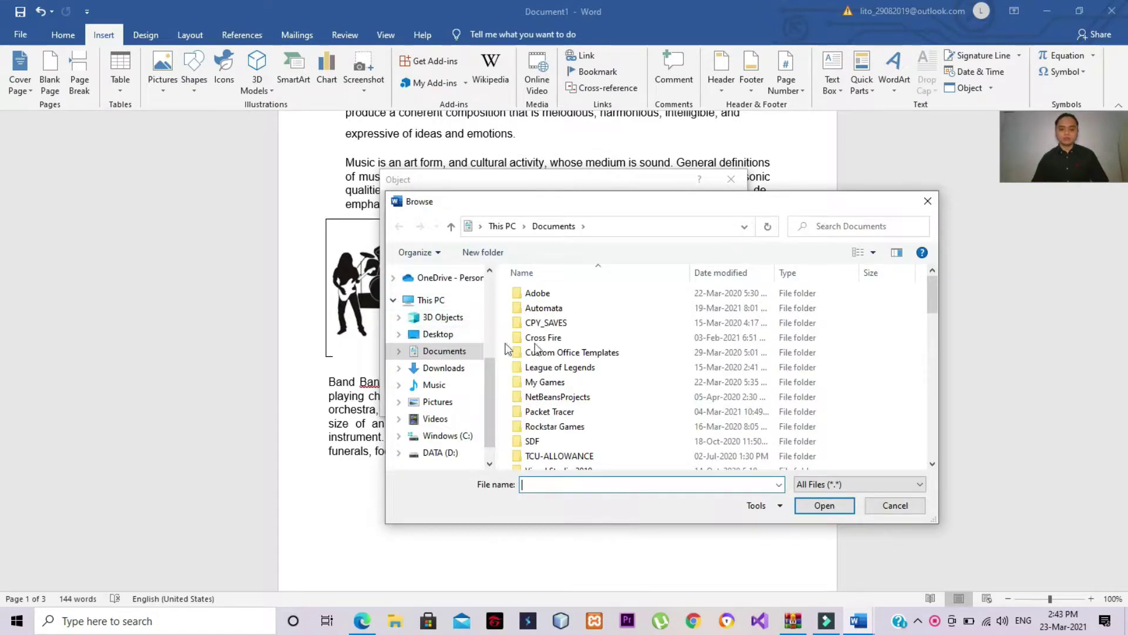
click(443, 367)
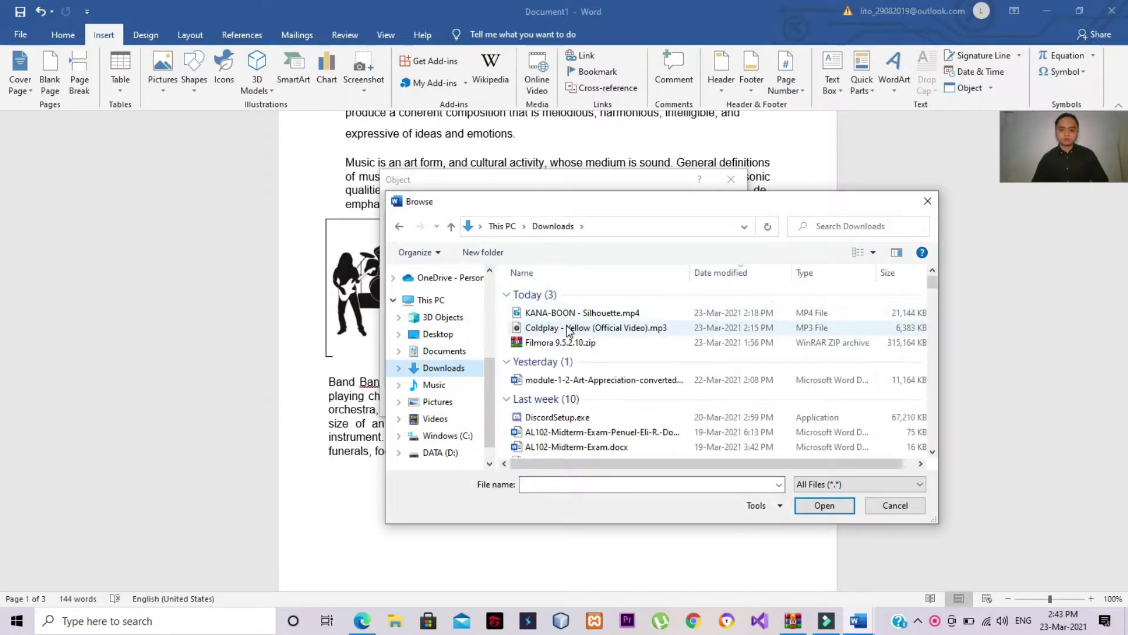
click(573, 314)
click(822, 505)
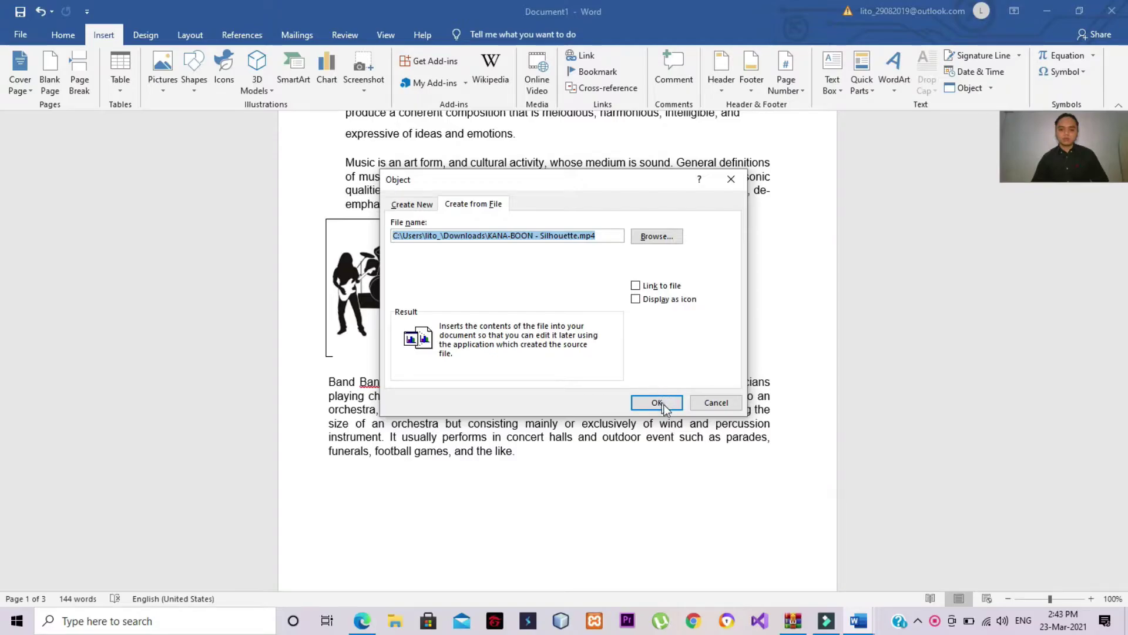
click(657, 402)
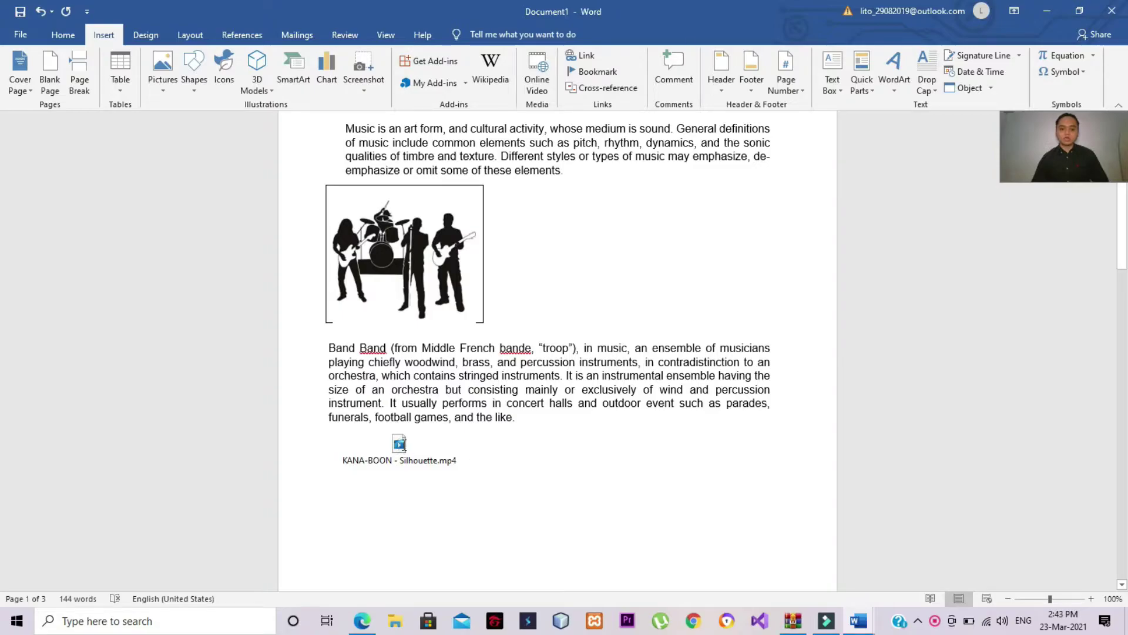
Step: Open the embedded KANA-BOON video from the document, allow the file to open, and pause its playback
double_click(399, 444)
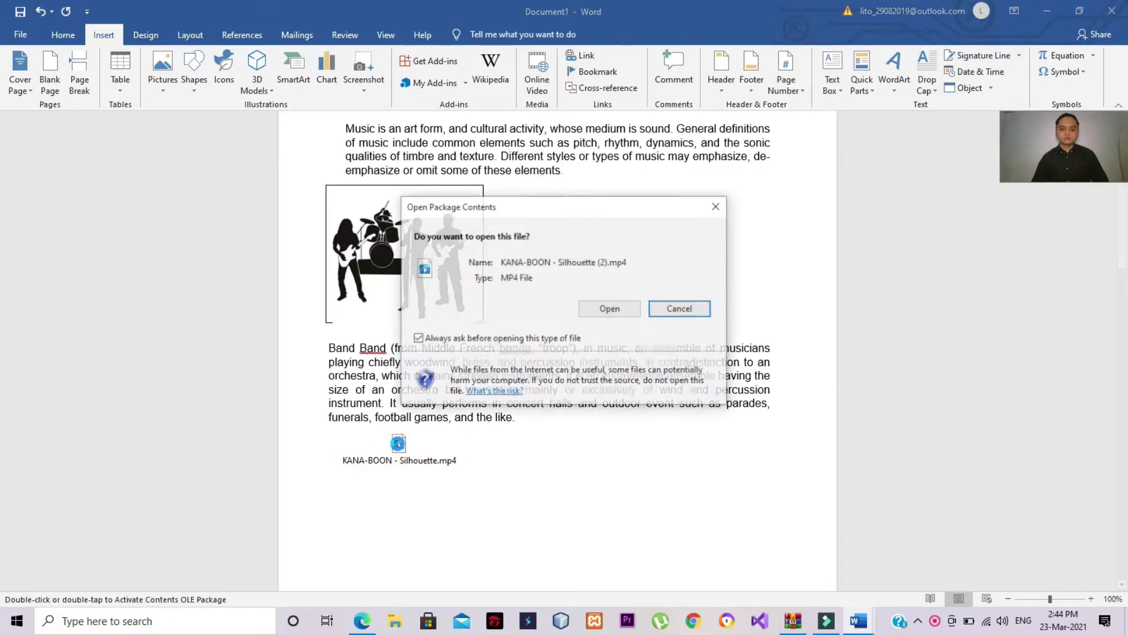
click(609, 308)
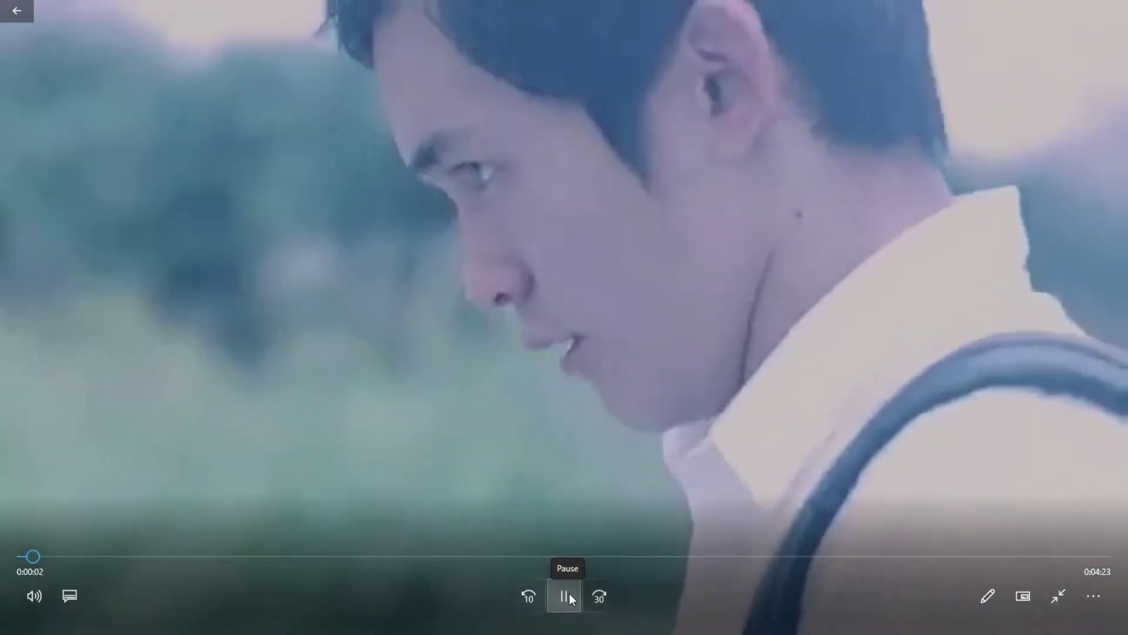
click(569, 594)
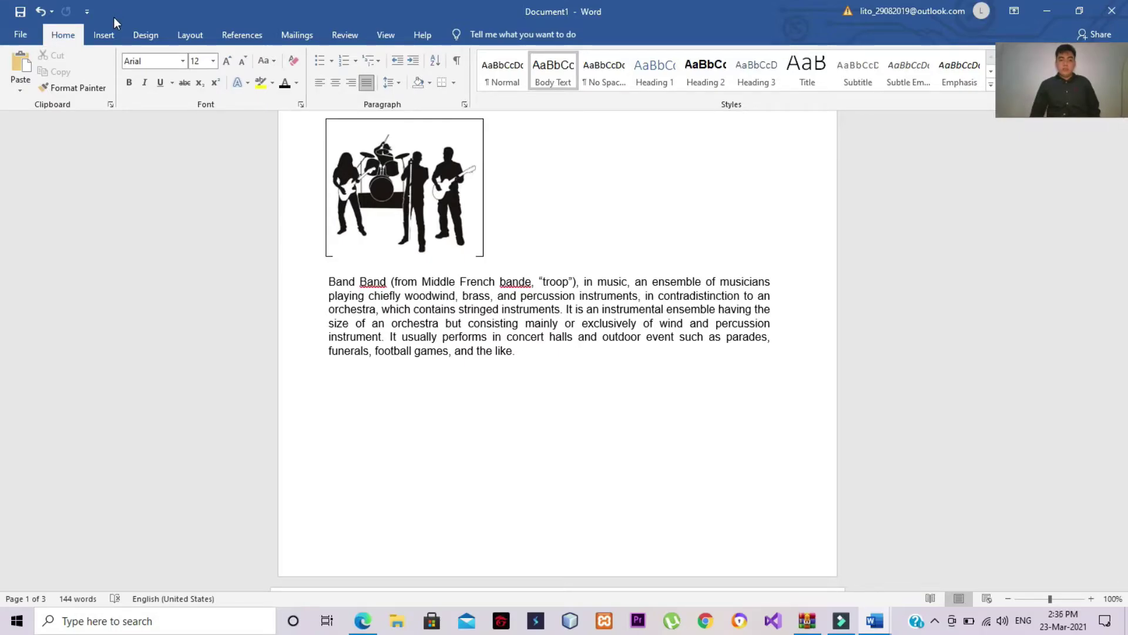
Step: Embed the audio file "Coldplay - Yellow (Official Video).mp3" from the Downloads folder as an object below the band paragraph
click(111, 33)
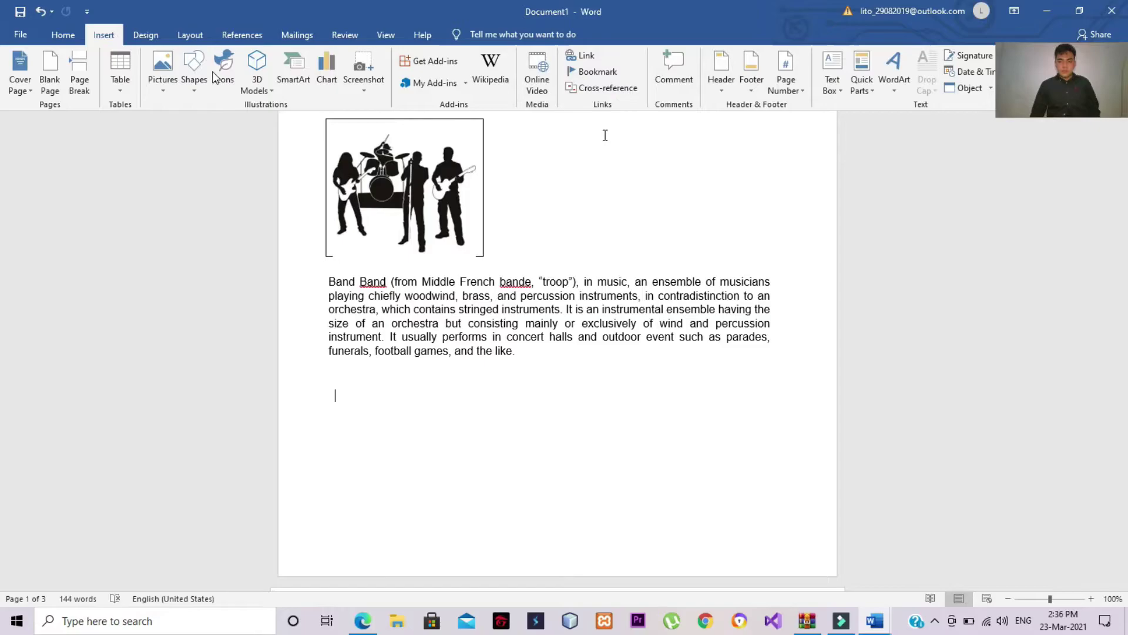
click(964, 89)
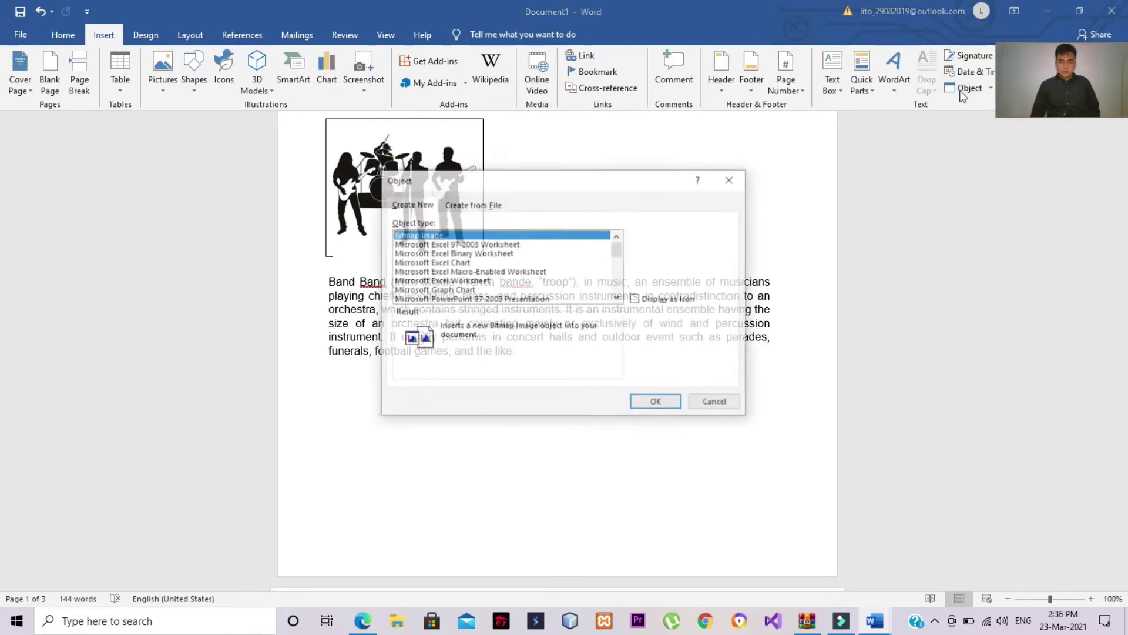
click(481, 204)
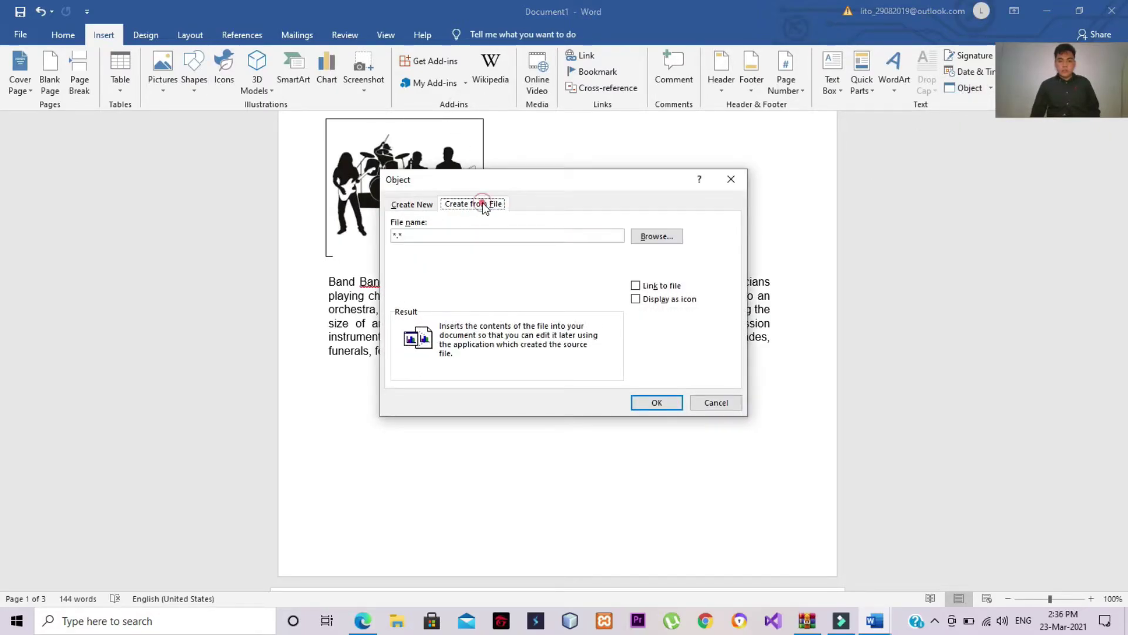
click(642, 241)
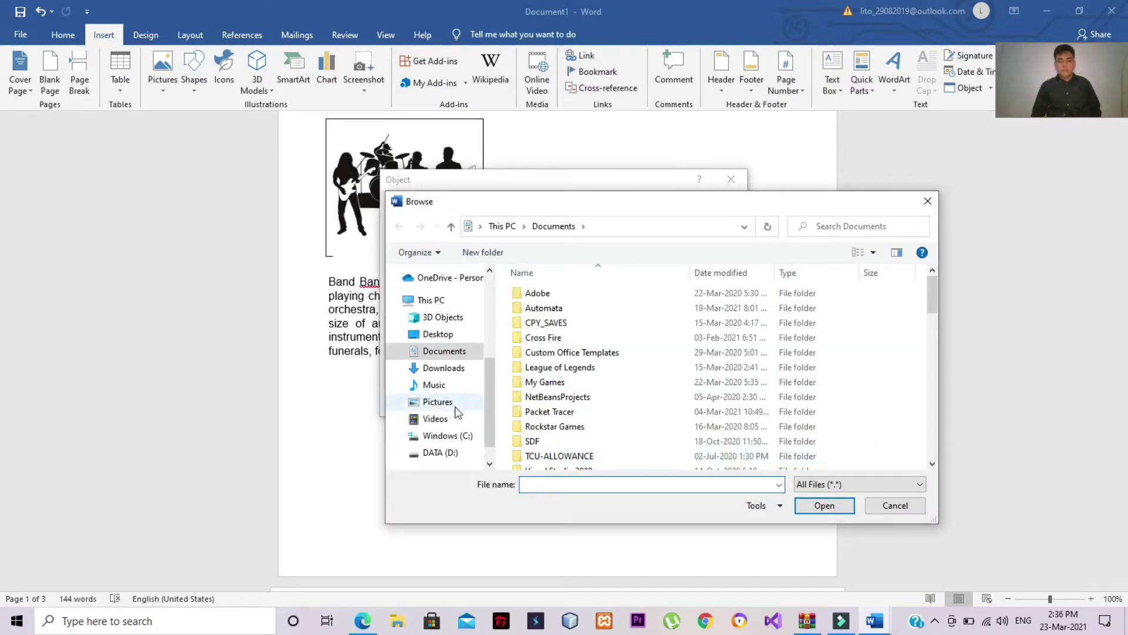
click(442, 368)
click(544, 329)
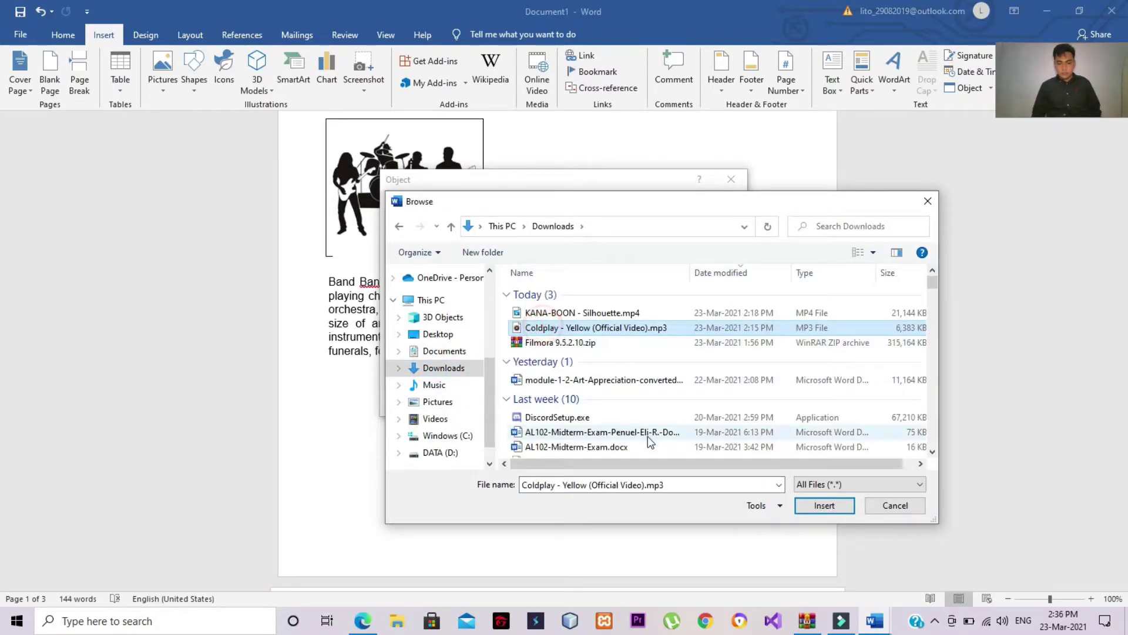
click(823, 509)
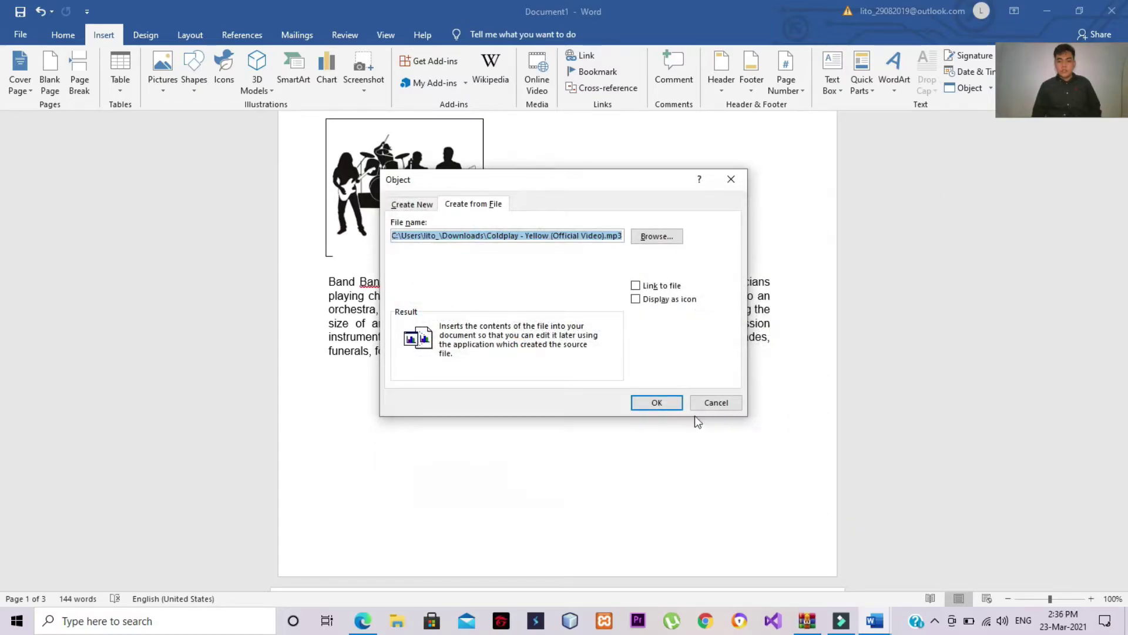
click(656, 404)
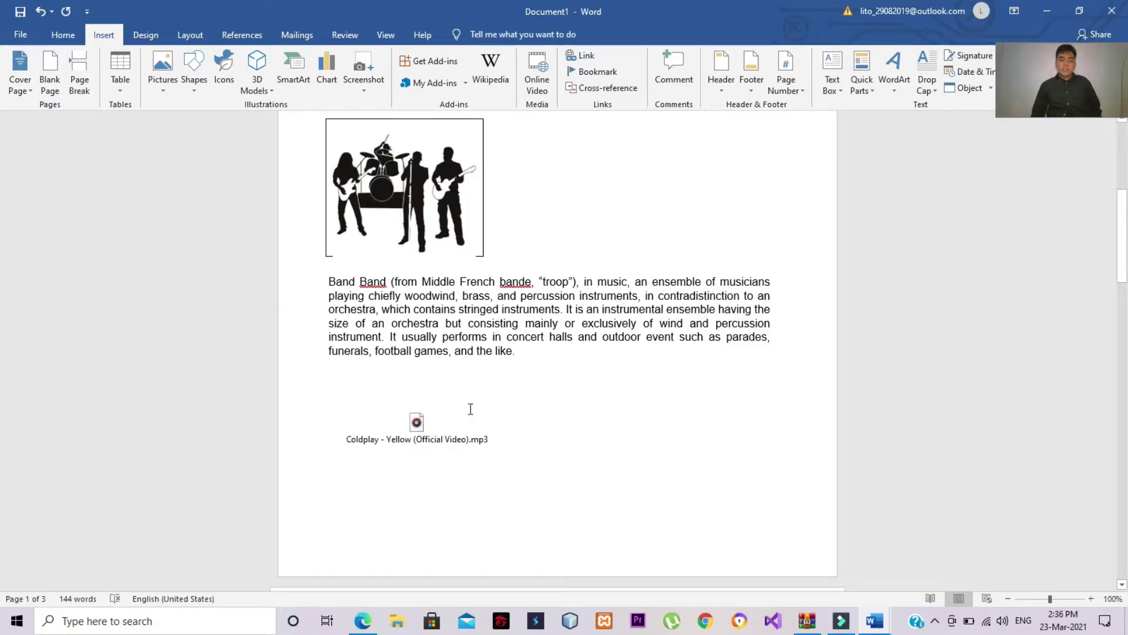
Step: Open the embedded Coldplay audio file, skip playback to about 1:04, and pause the song
click(417, 423)
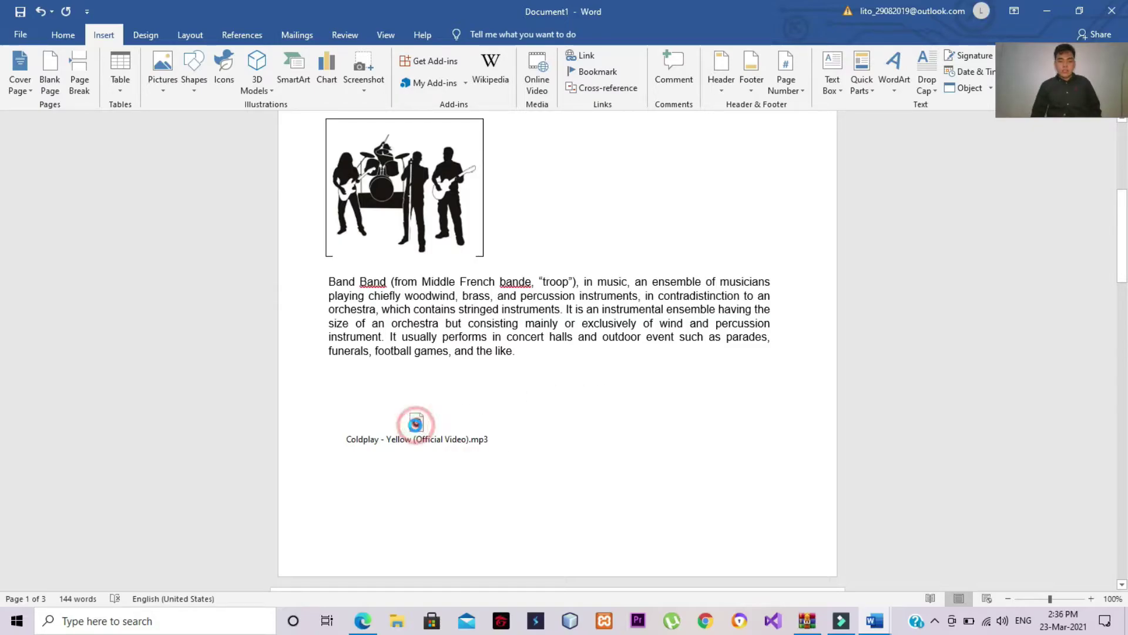
double_click(417, 423)
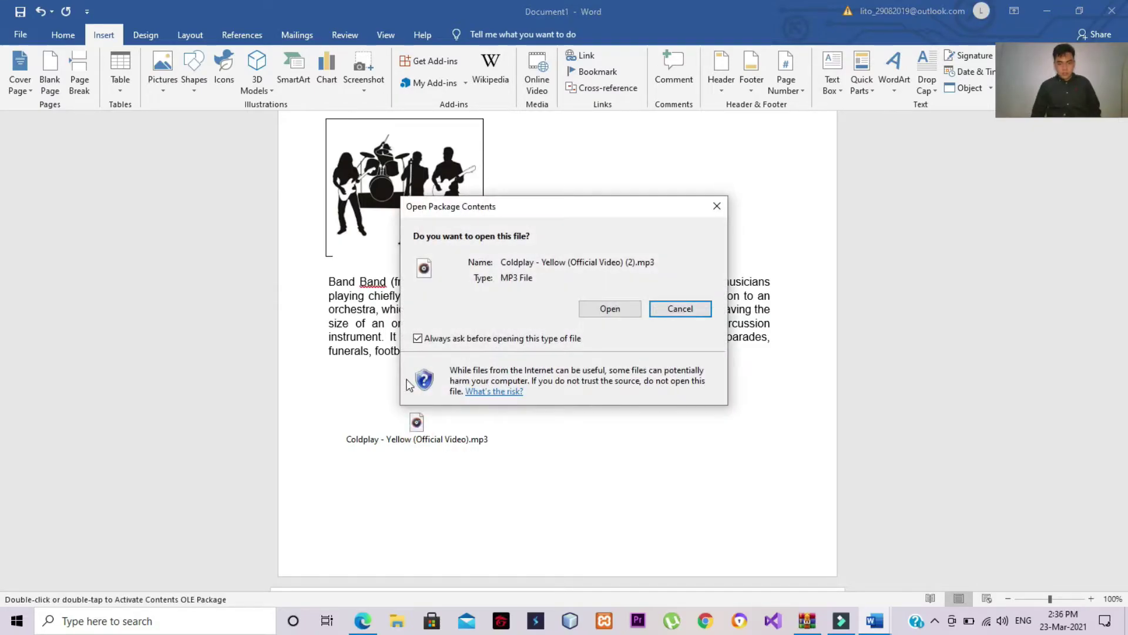
click(606, 308)
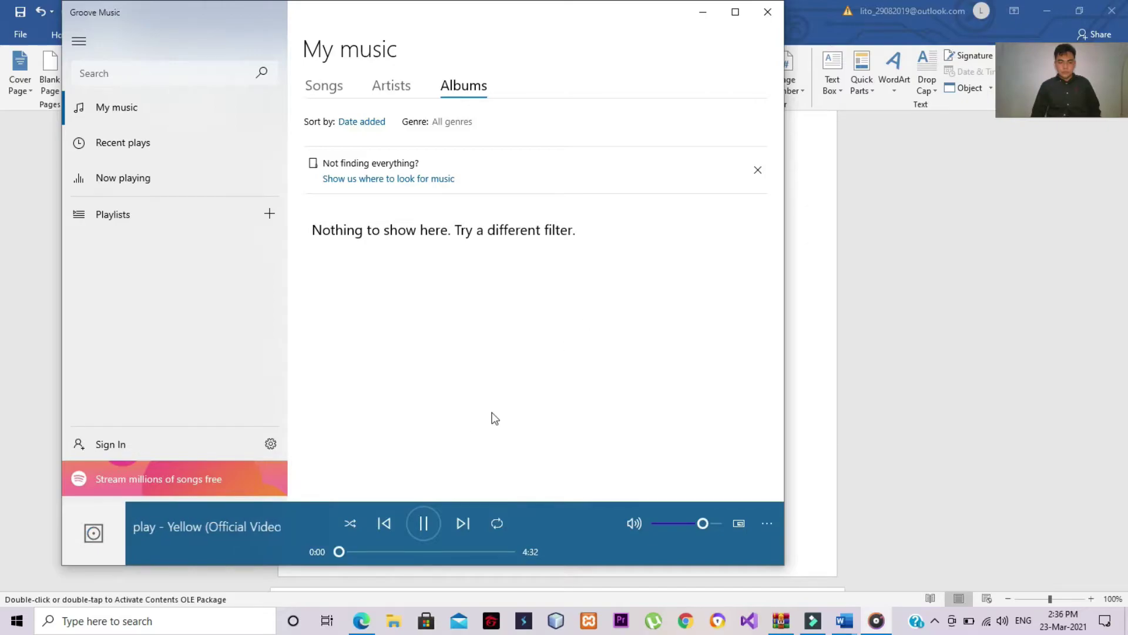
click(383, 546)
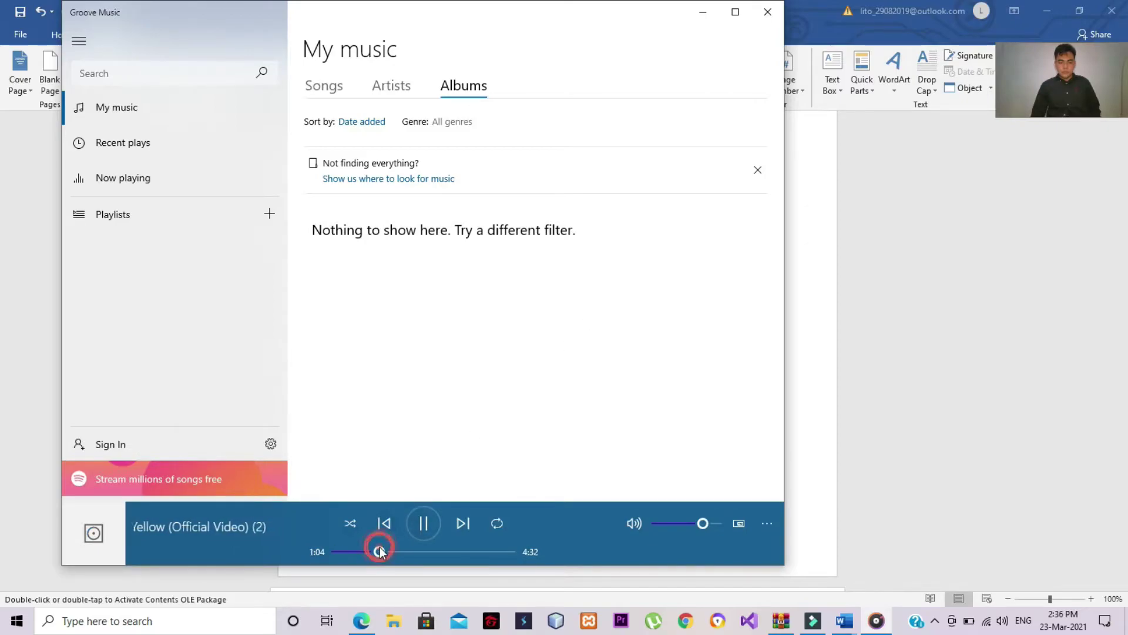
click(422, 528)
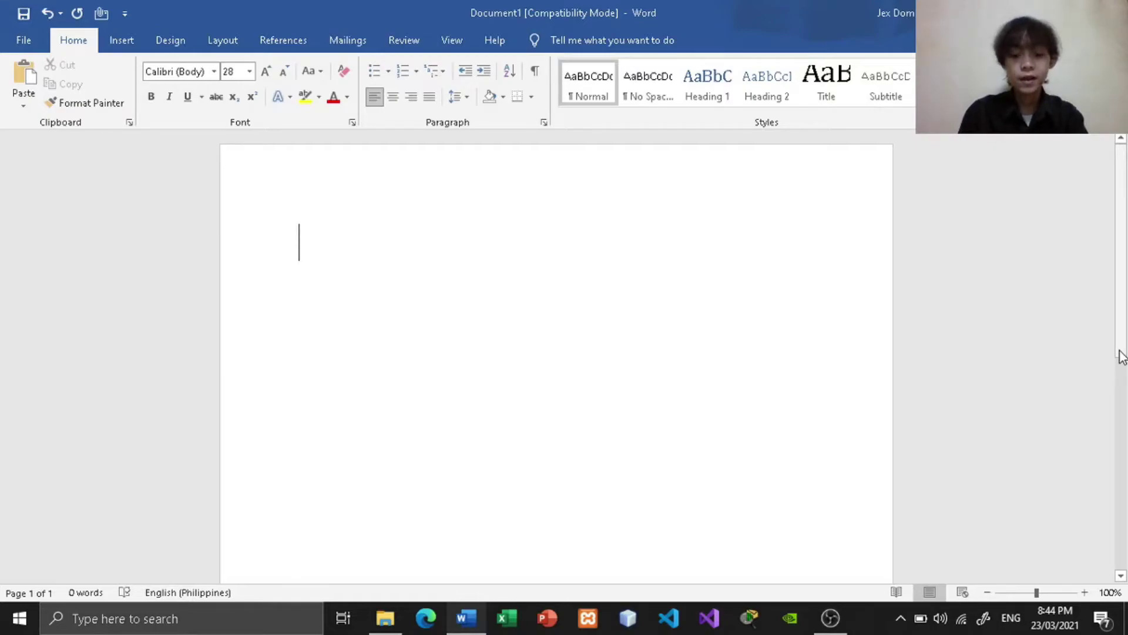
Step: Insert a field with the formula =9*9 in the blank document and update it to calculate the product
key(ctrl+F9)
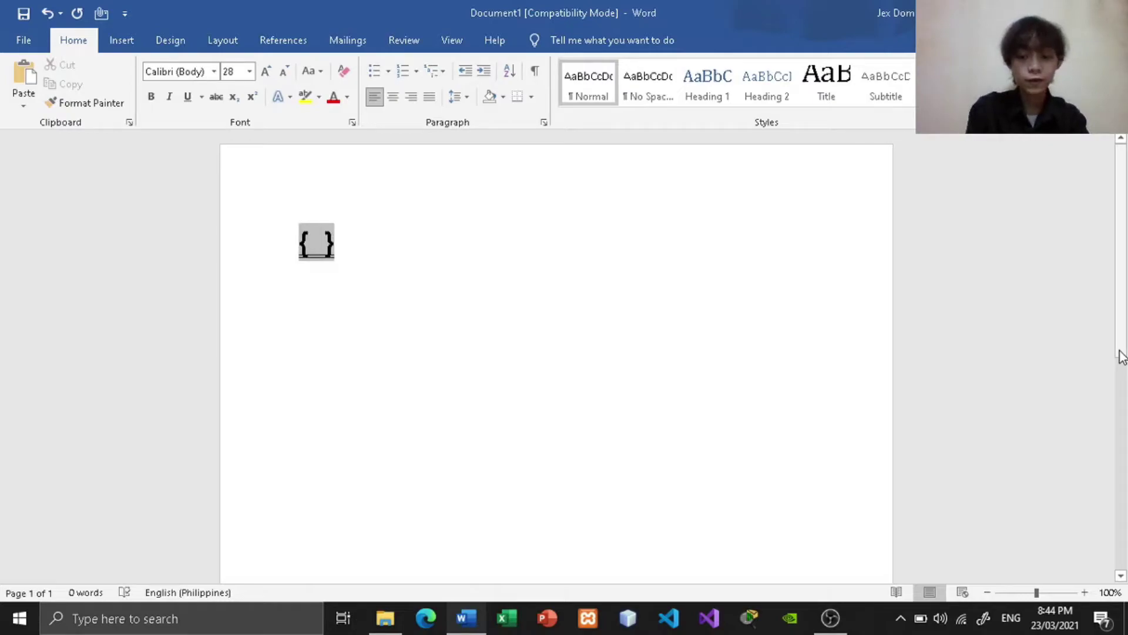
text(=)
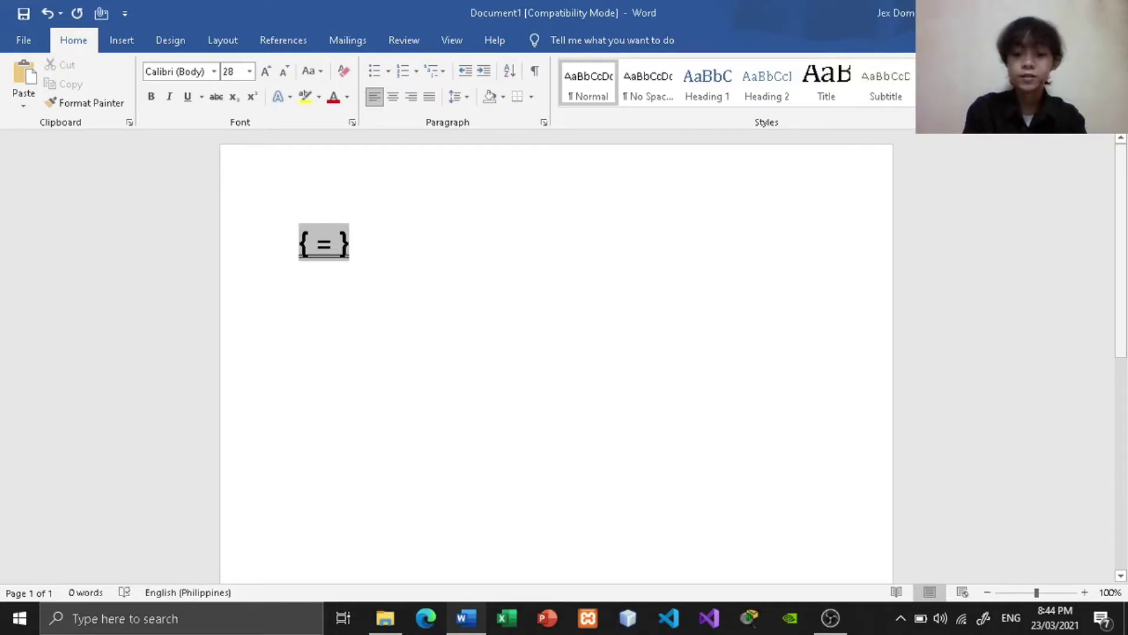
text(9)
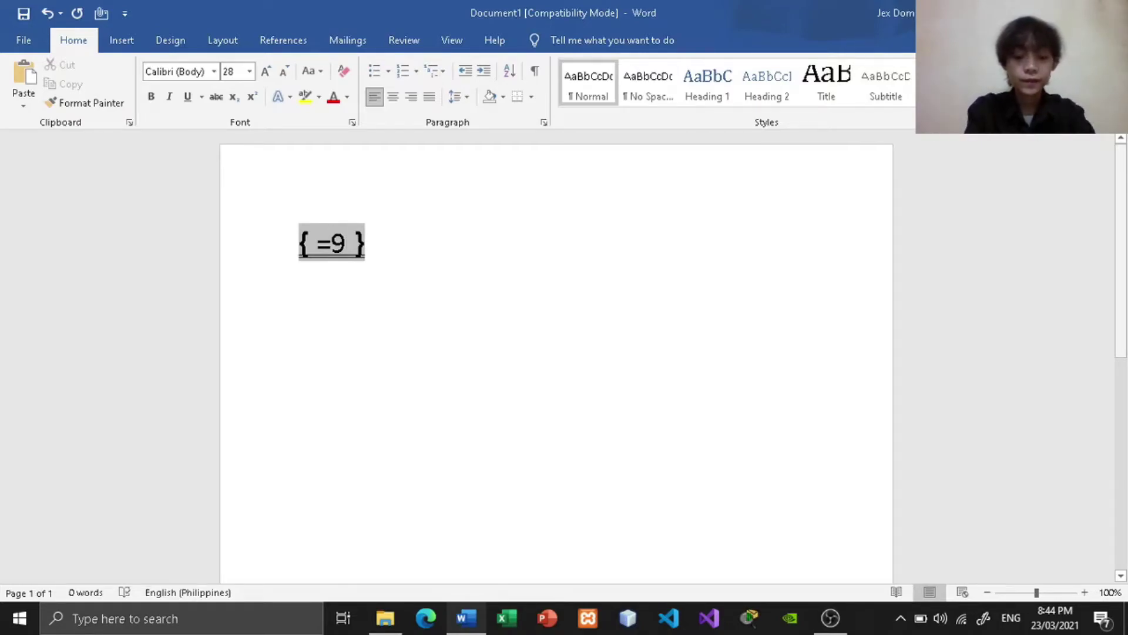
text(*9)
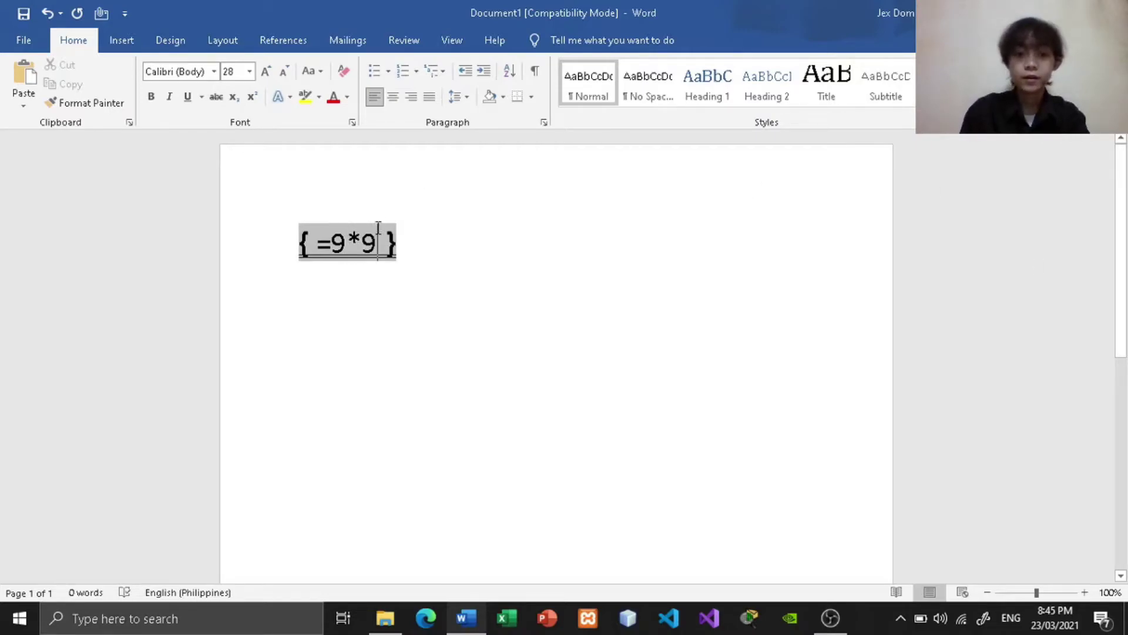
right_click(378, 233)
click(423, 332)
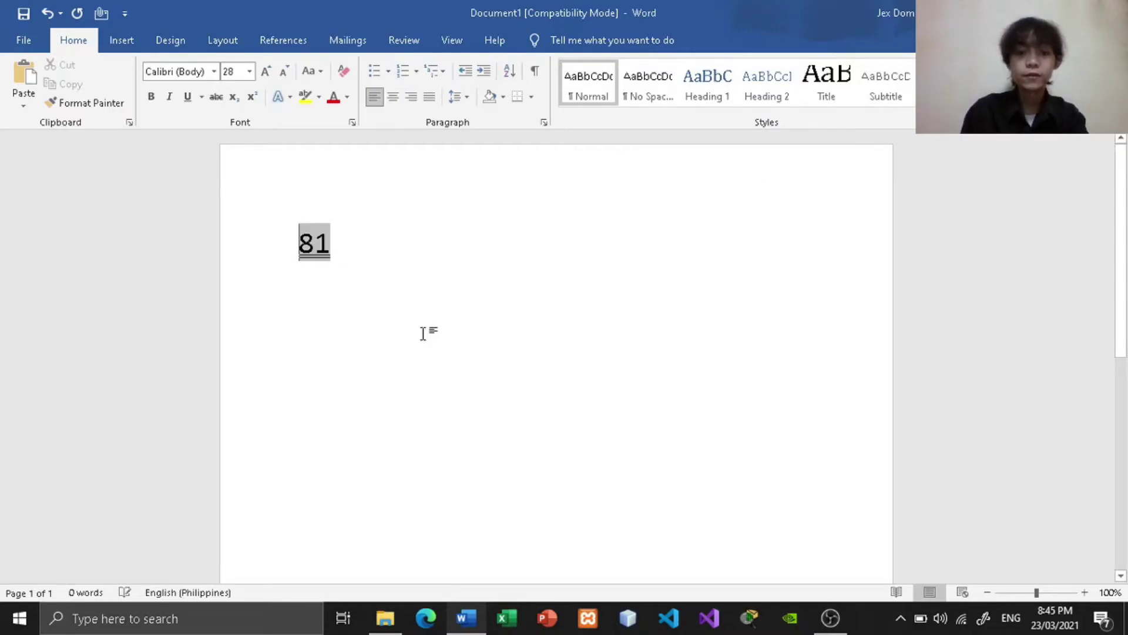
Step: Add a second formula field, =10+5, on a new line below the first result and update it to calculate the sum
click(338, 240)
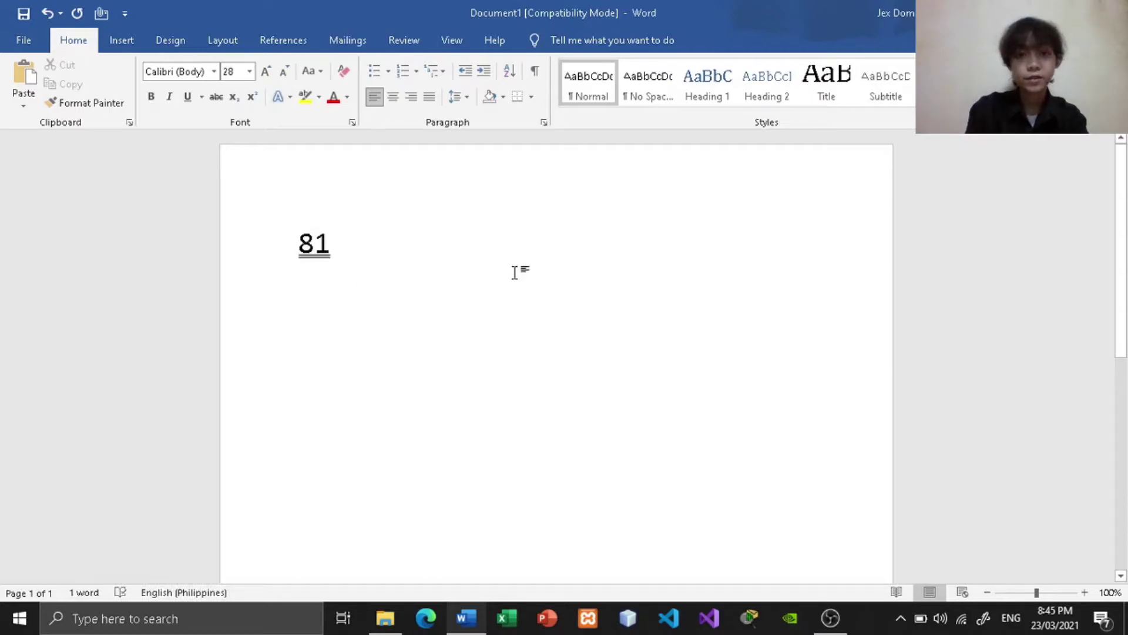
key(Return)
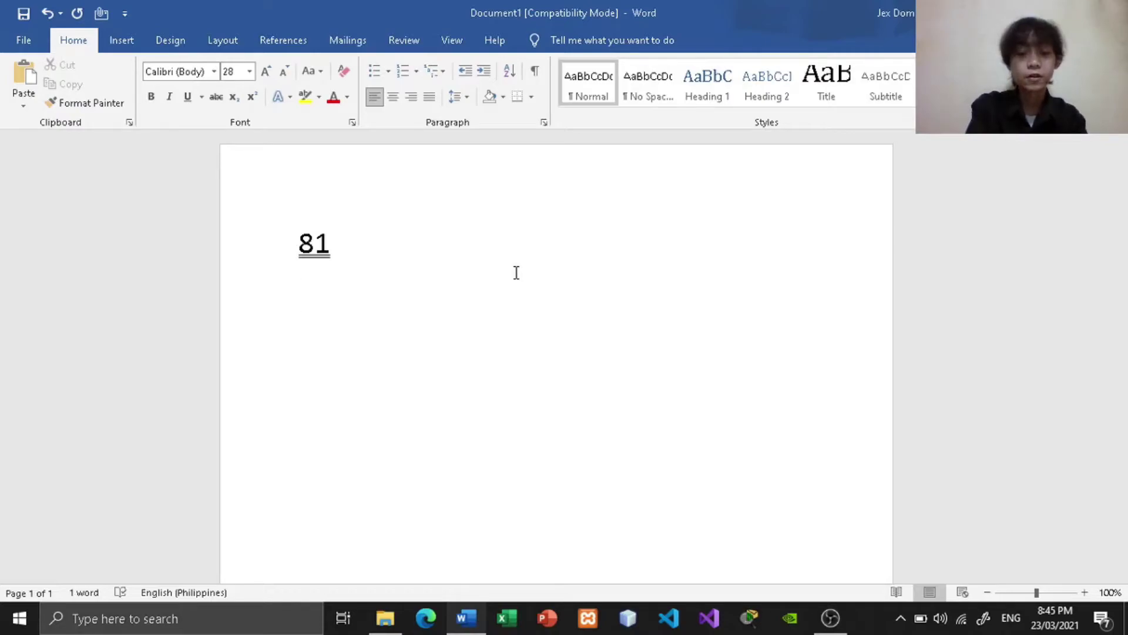
key(ctrl+F9)
text(=)
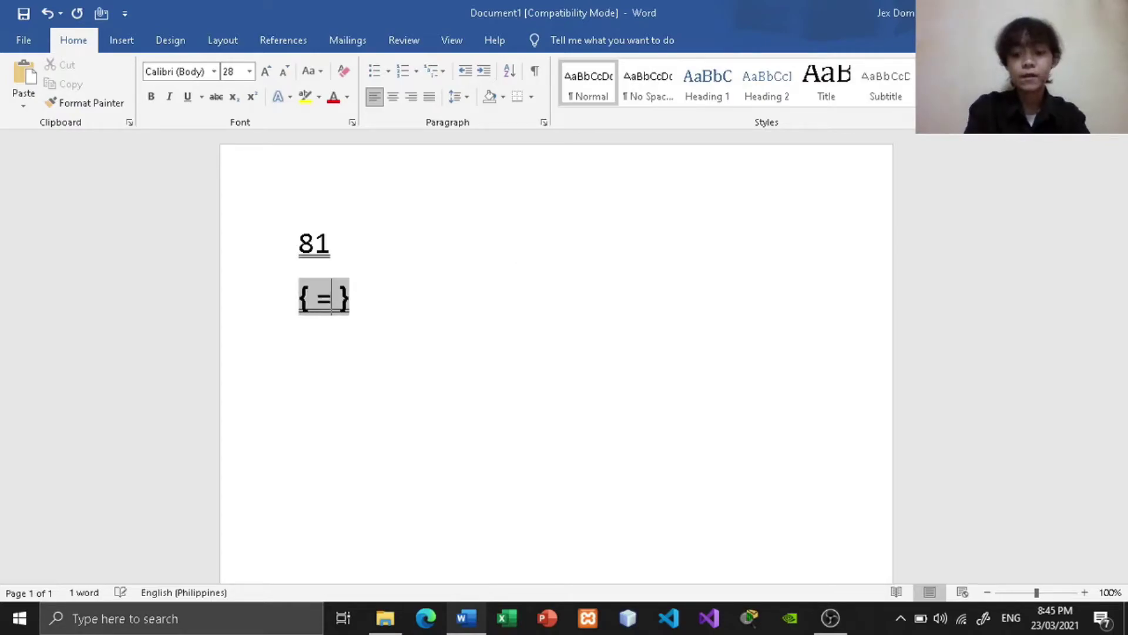
text(10)
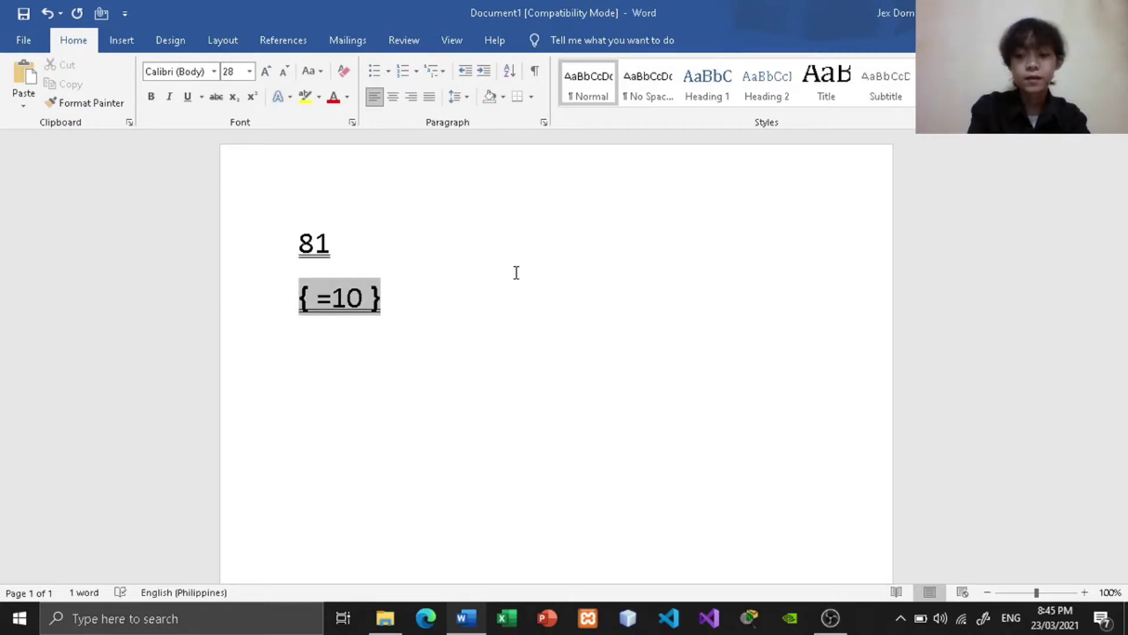
text(+5)
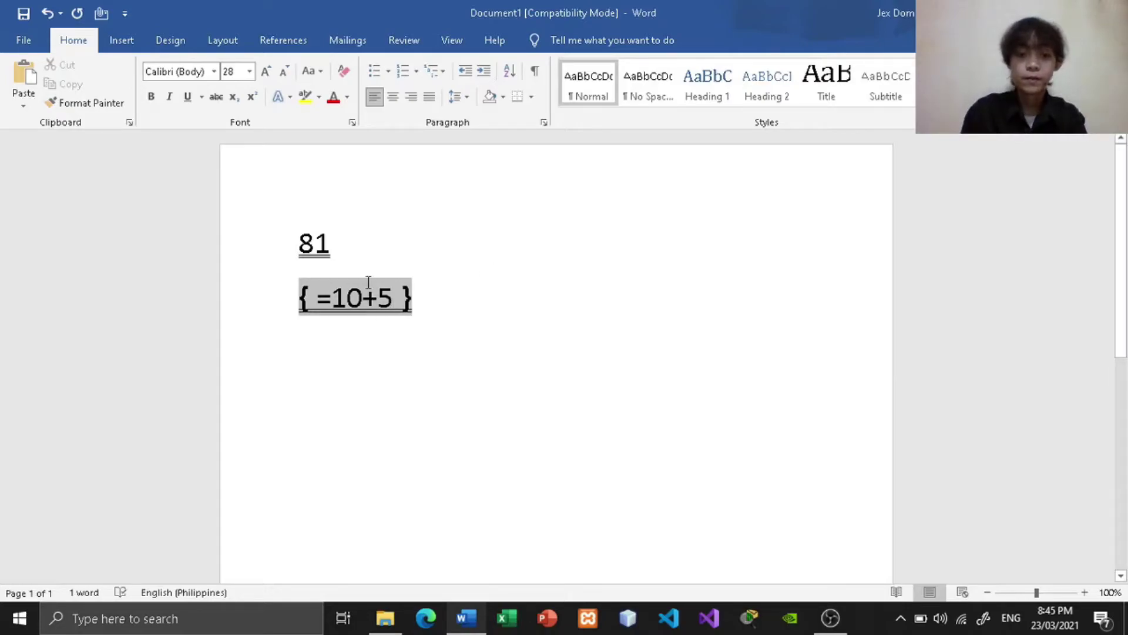
right_click(357, 299)
click(420, 392)
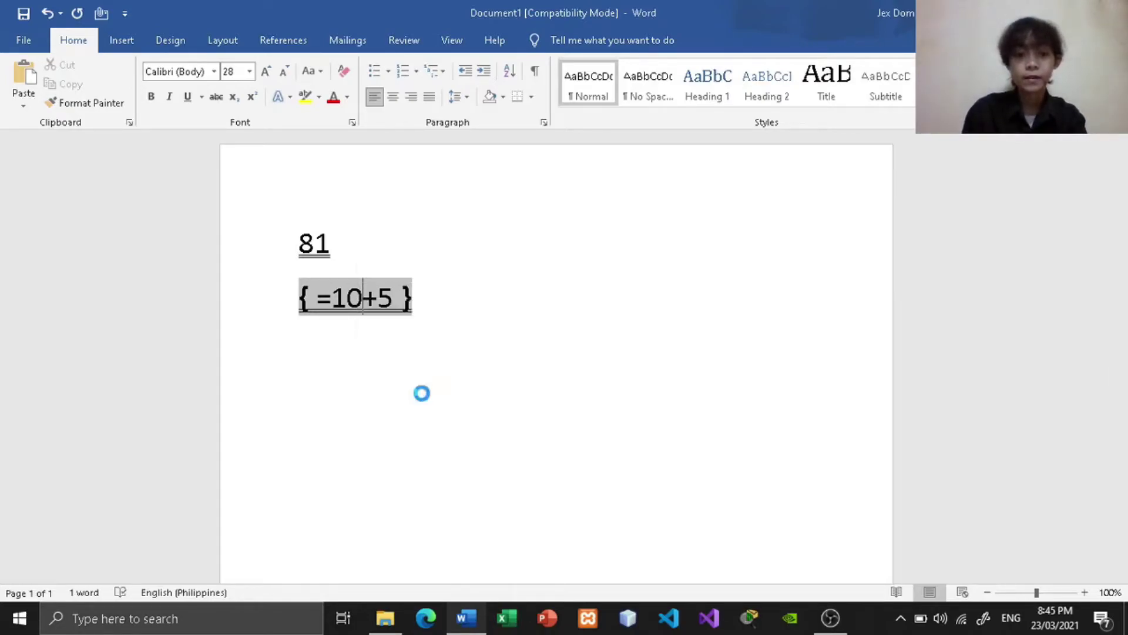
click(352, 296)
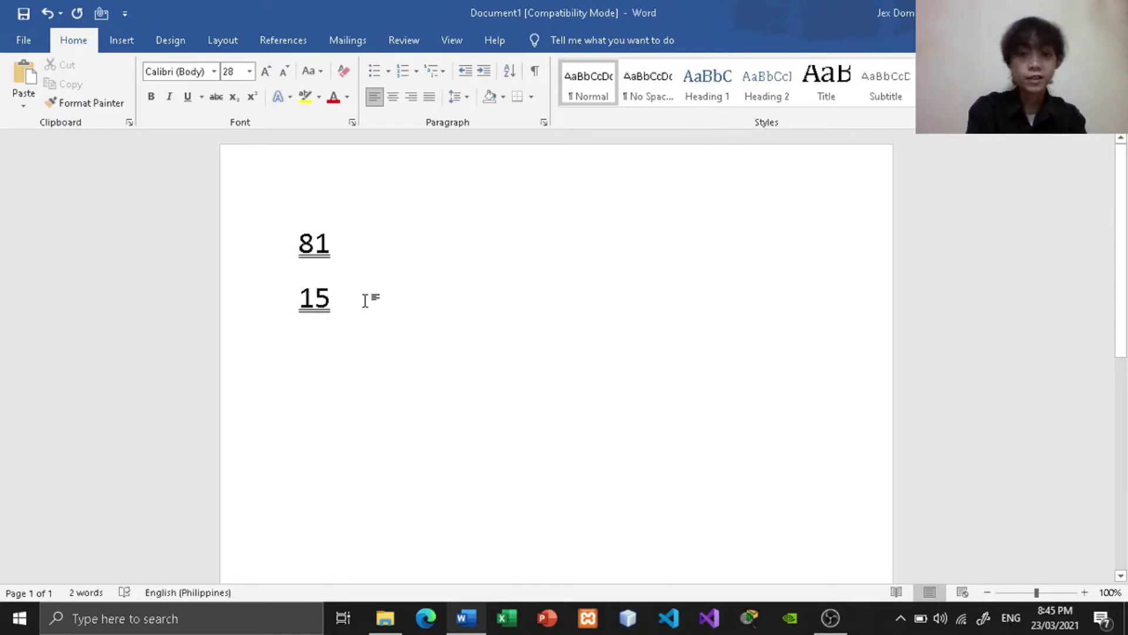
Step: Delete both formula results to empty the document
double_click(365, 300)
key(BackSpace)
key(BackSpace)
key(shift+Home)
key(BackSpace)
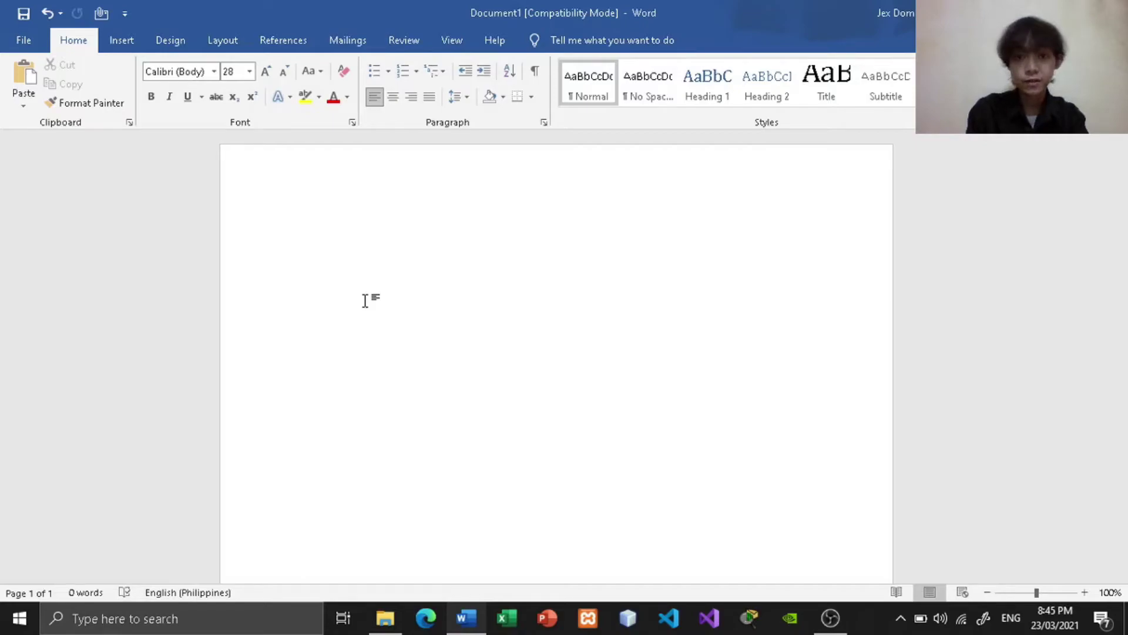
Step: Insert a current date field in the empty document and a current time field on a new line below it
key(ctrl+z)
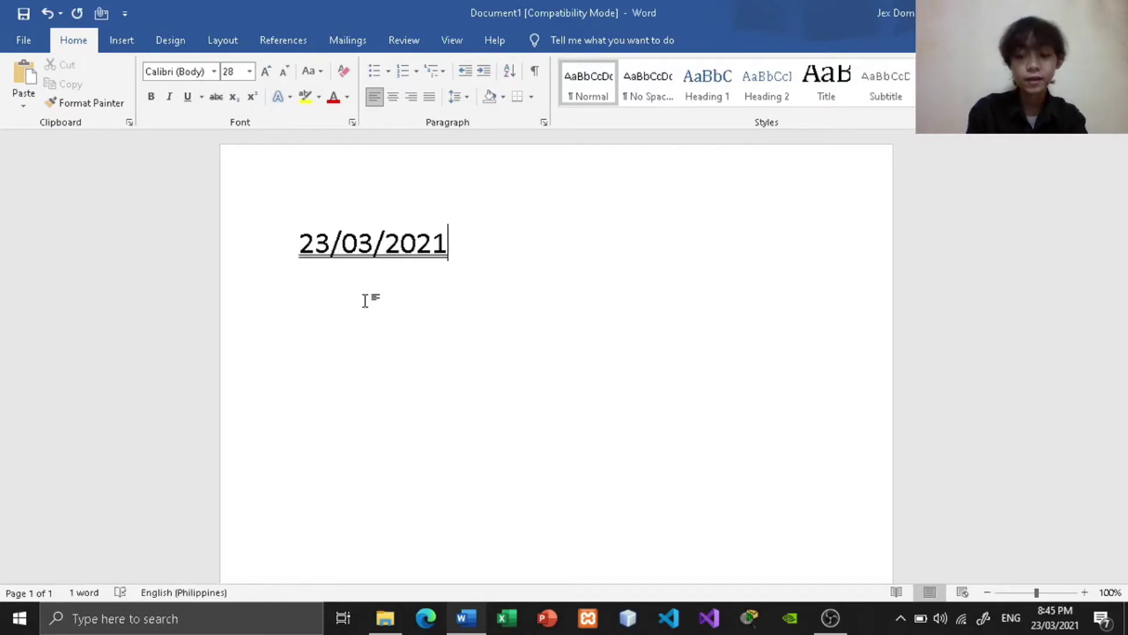
key(alt+shift+t)
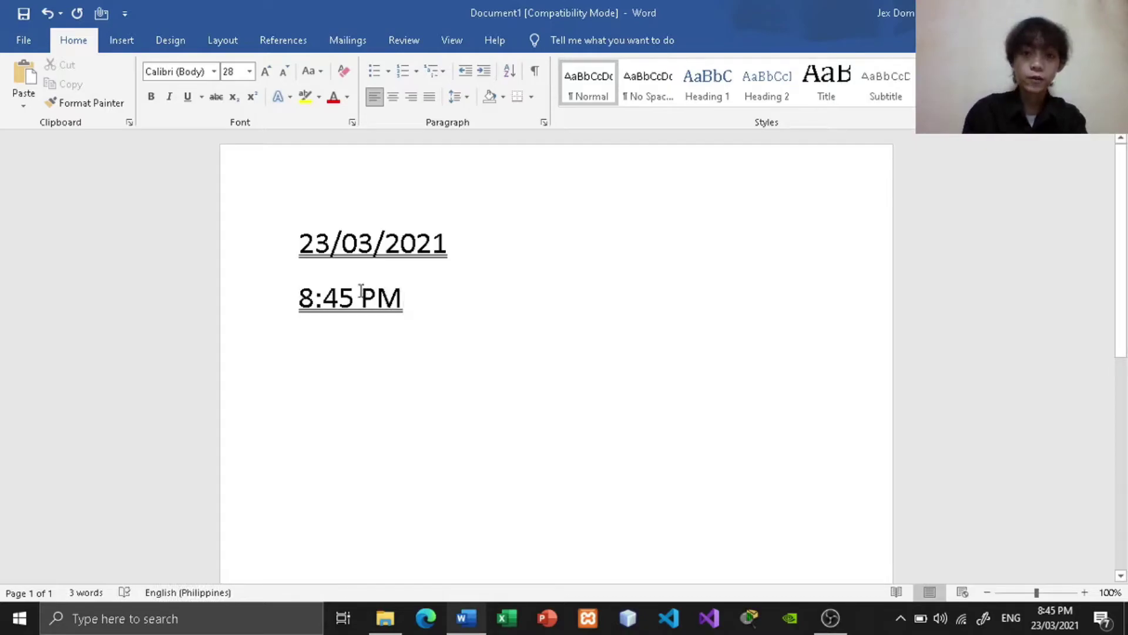
click(345, 253)
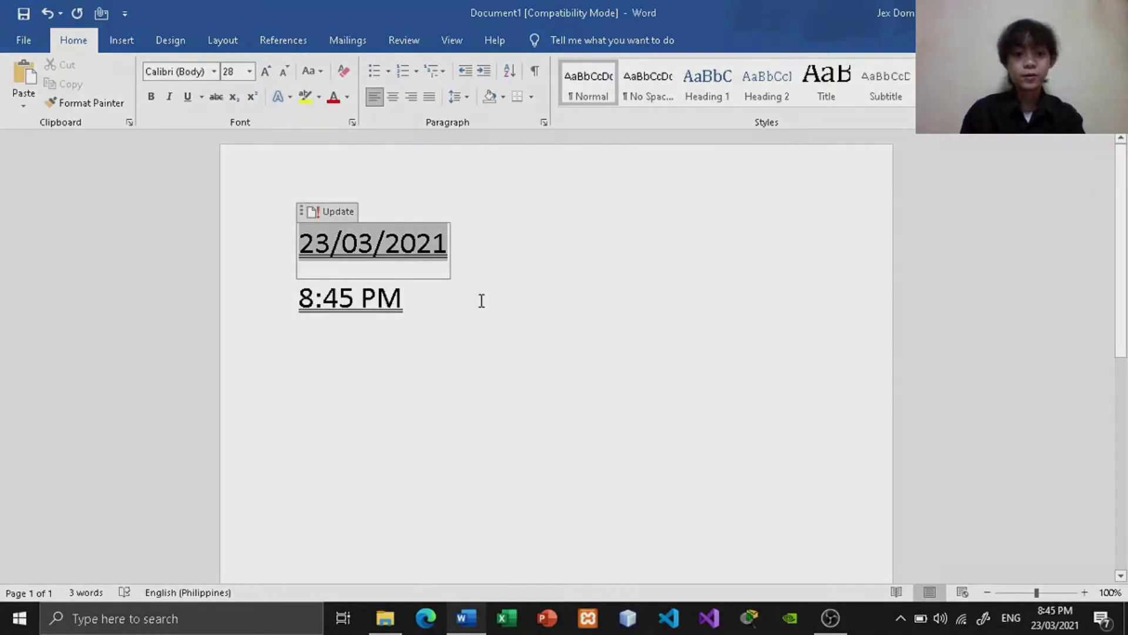
click(478, 295)
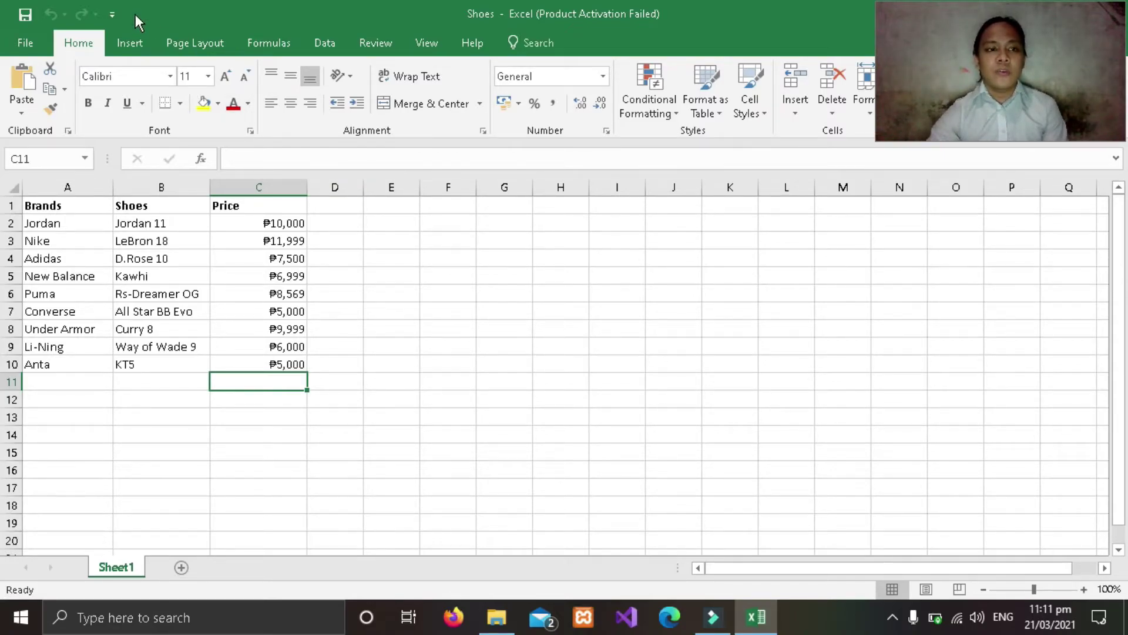
Step: Create a PivotTable from the shoe data in Sheet1 A1:C10, placed on a new worksheet
click(131, 43)
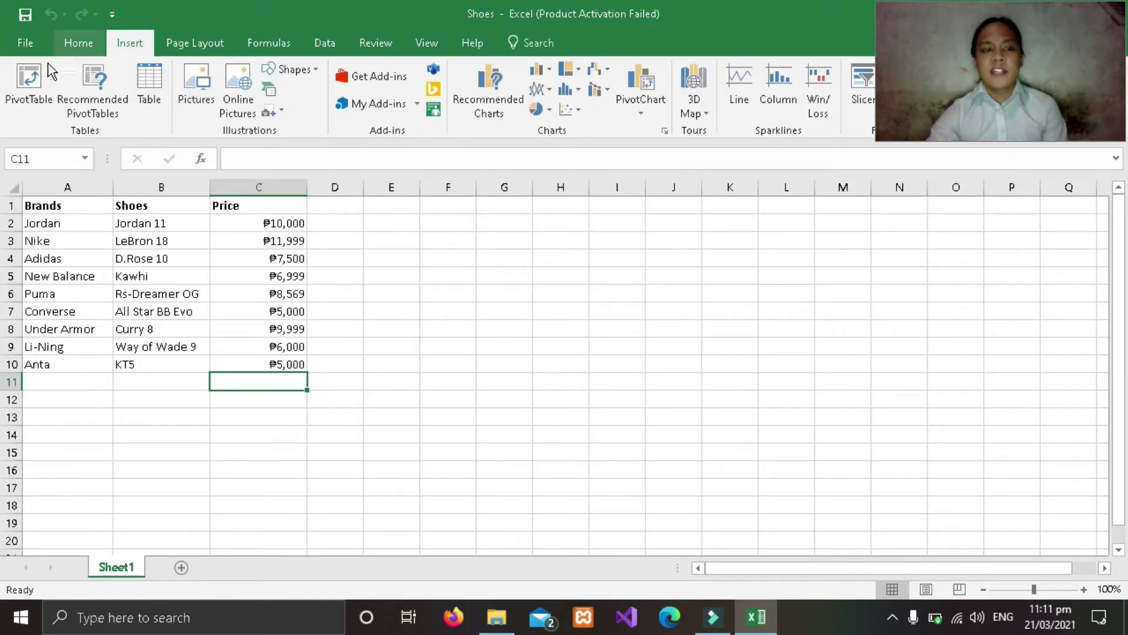
click(30, 88)
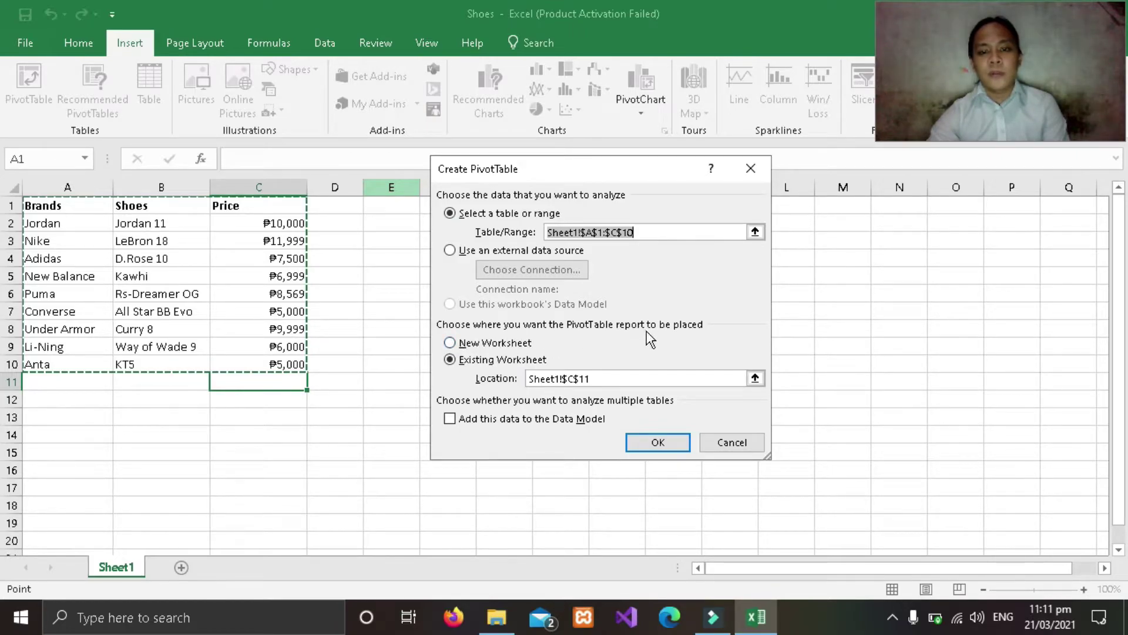
click(448, 344)
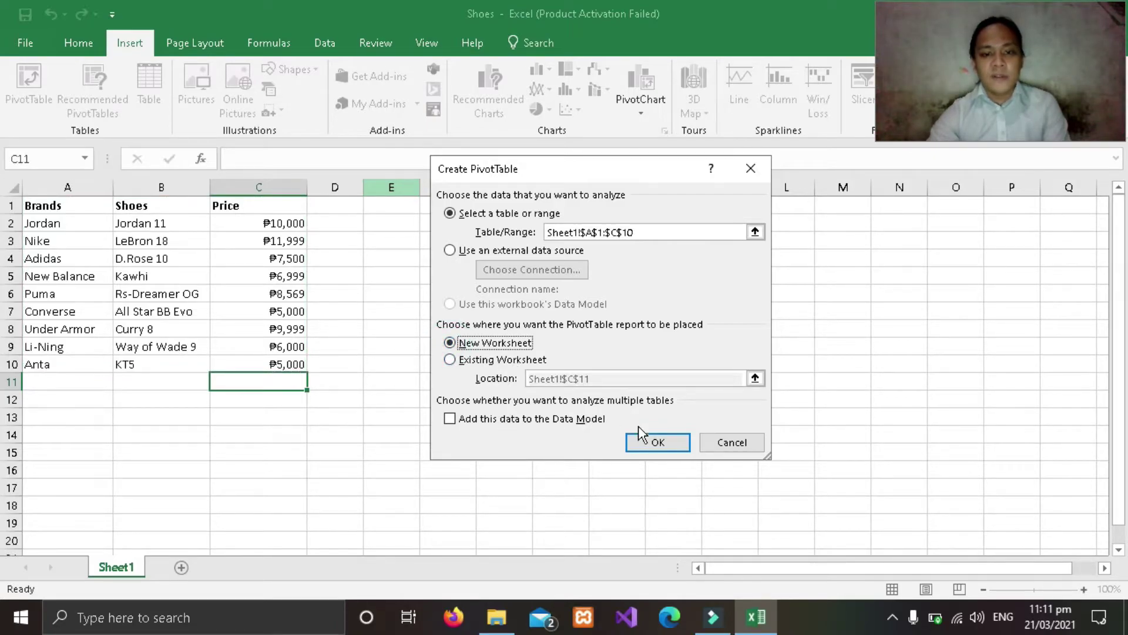
click(658, 444)
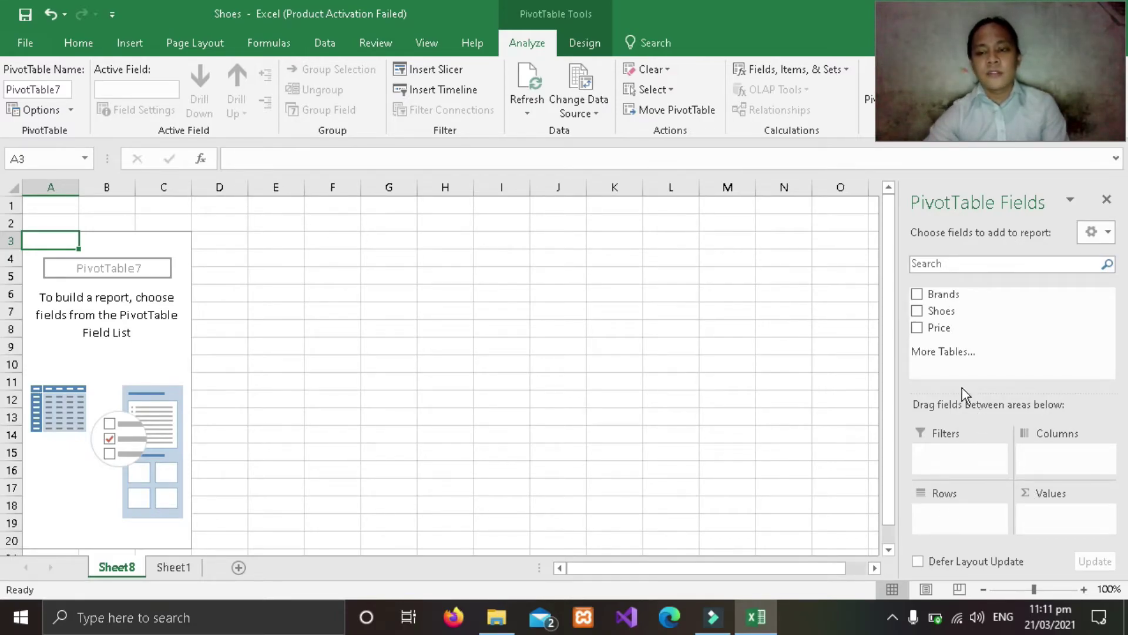
Step: Add Brands to the PivotTable's rows, and Shoes and Price to its values
drag(940, 294, 938, 513)
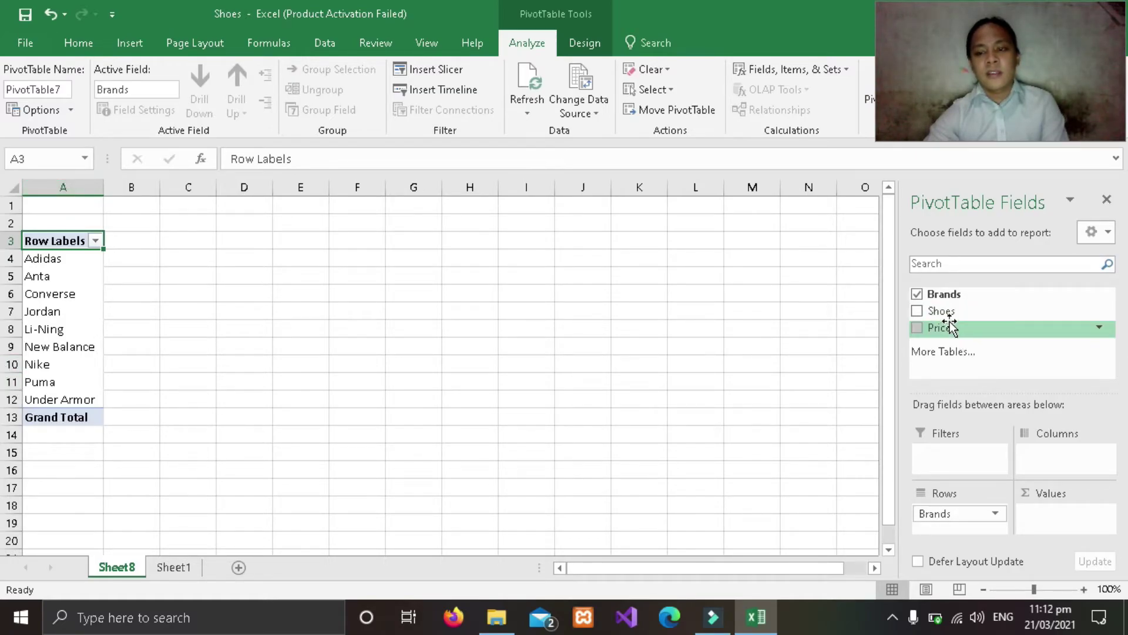
drag(946, 312, 1042, 514)
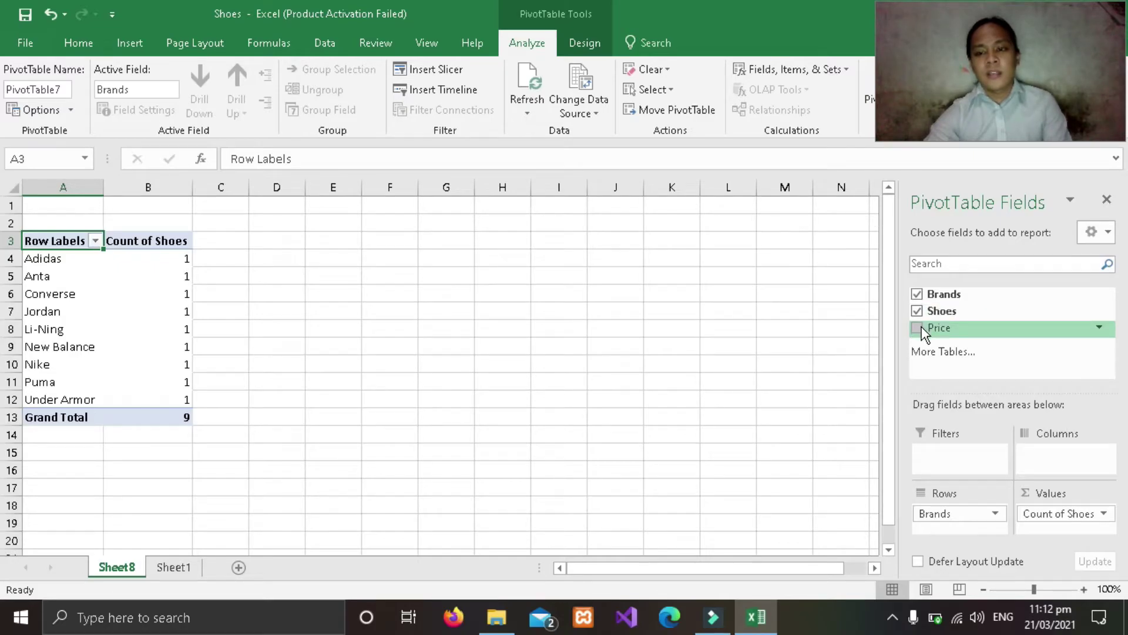
drag(922, 326, 1039, 532)
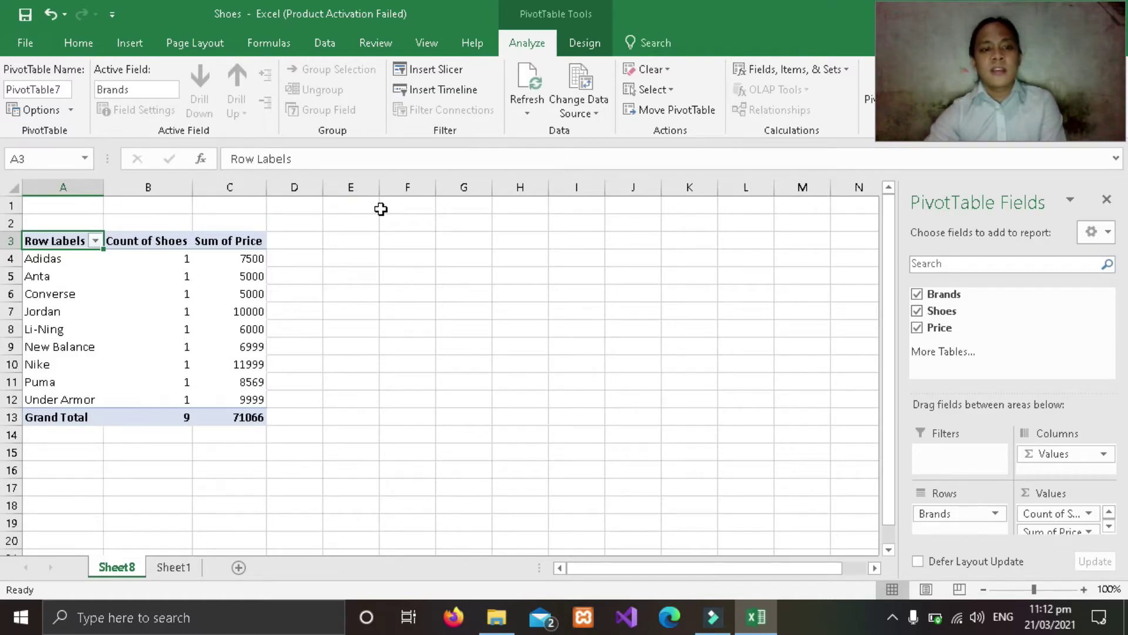
Step: Insert a PivotChart of the basic Line type from the shoe PivotTable
click(132, 44)
click(650, 93)
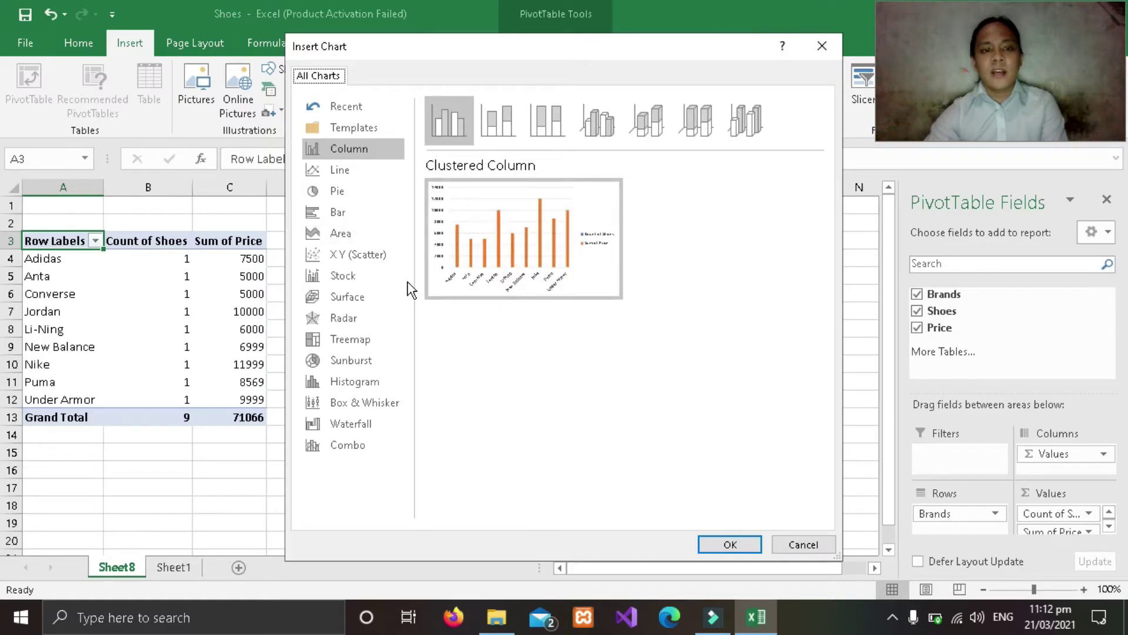
click(321, 169)
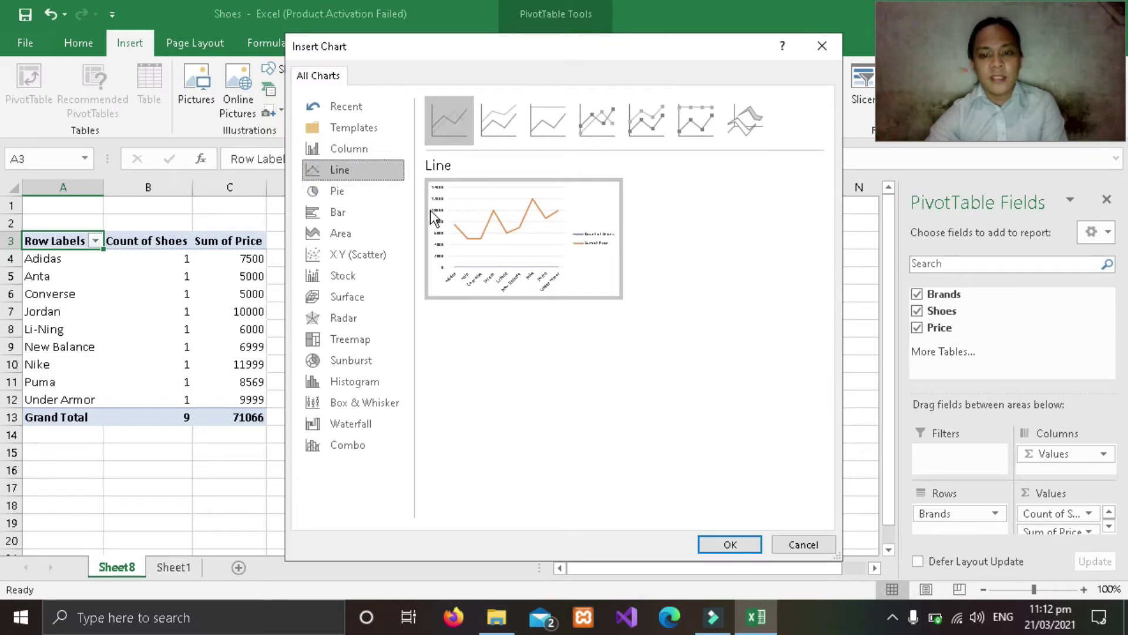
click(744, 546)
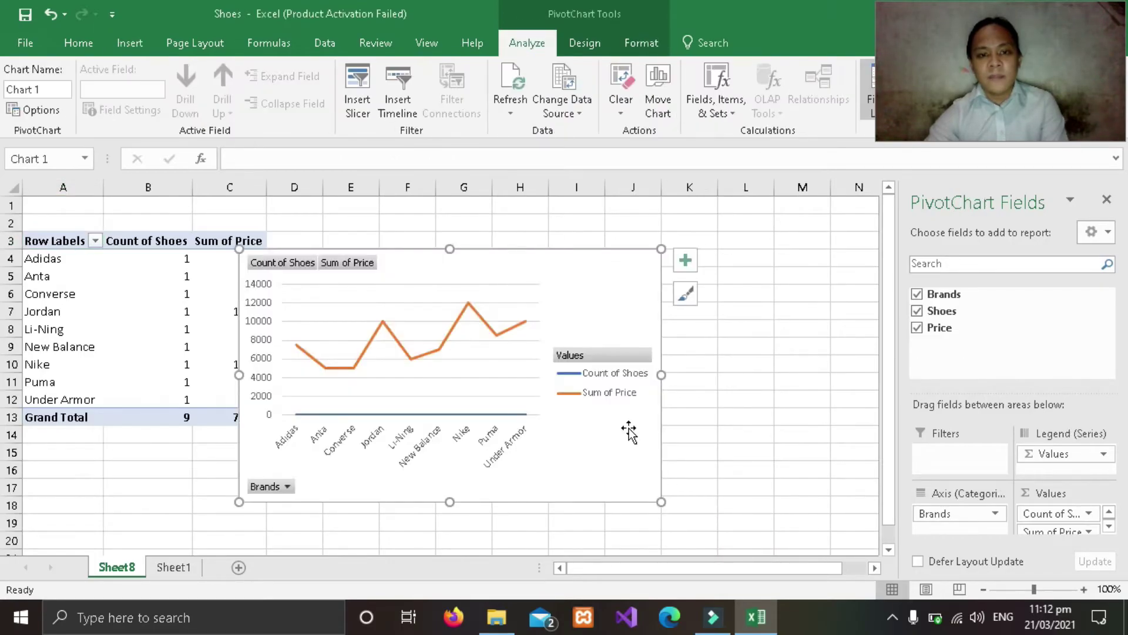
Step: Reposition the line PivotChart and its plot area beside the pivot table
drag(436, 317, 552, 271)
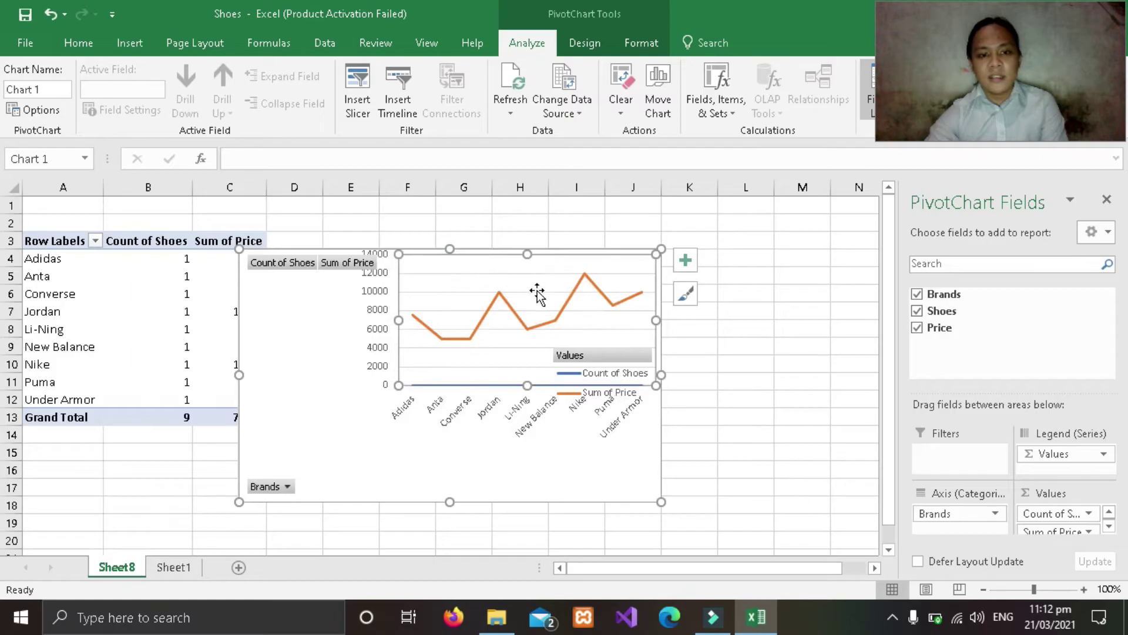
mouse_move(521, 310)
mouse_down()
mouse_move(434, 374)
mouse_move(453, 347)
mouse_up()
drag(462, 273, 521, 247)
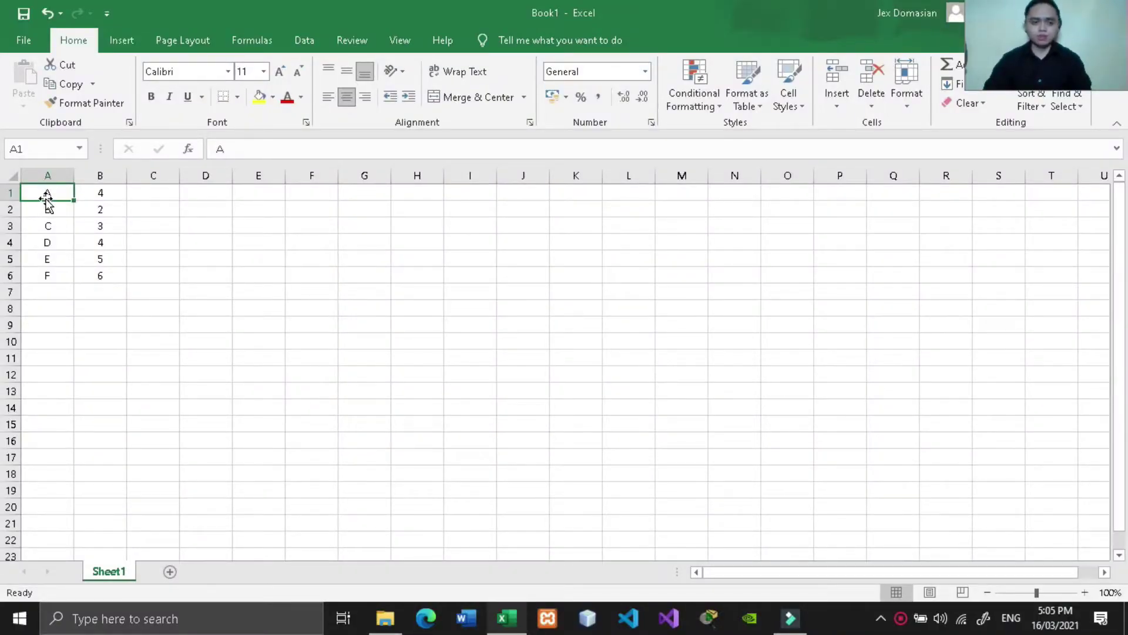
Step: Copy the range A1:B6 and paste it at A9 using Paste Special with Transpose
drag(60, 192, 115, 279)
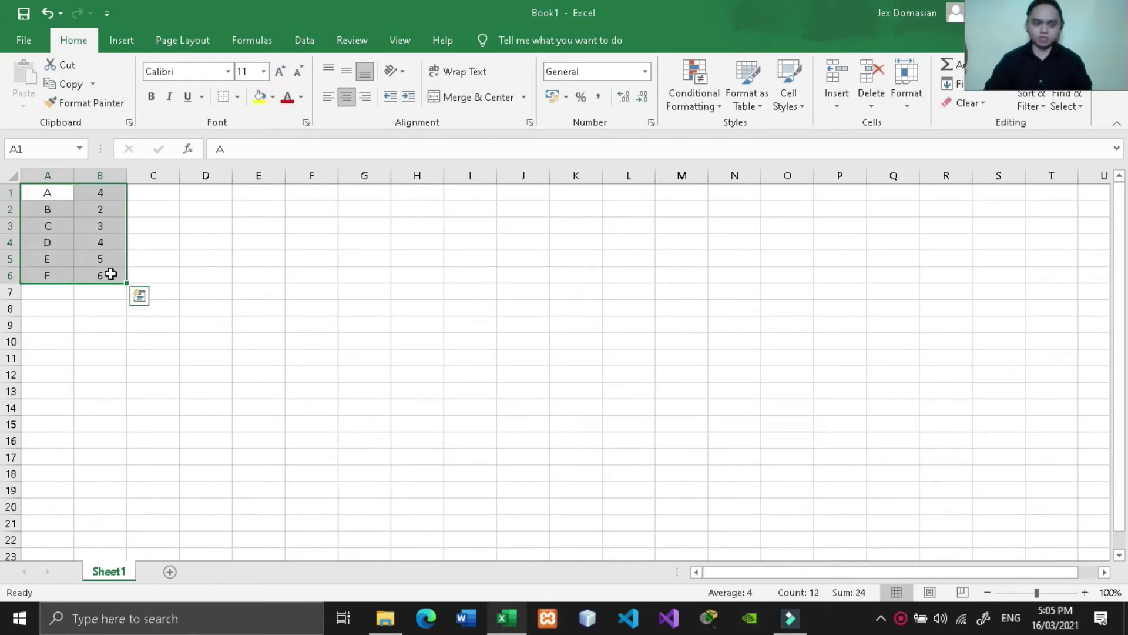
right_click(115, 280)
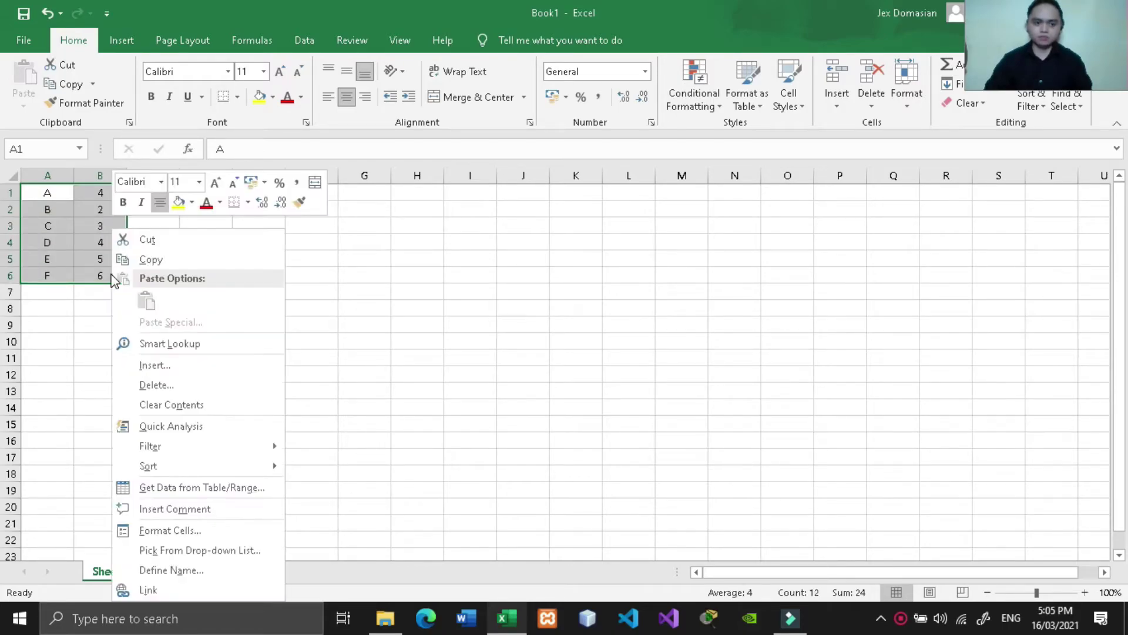
click(182, 260)
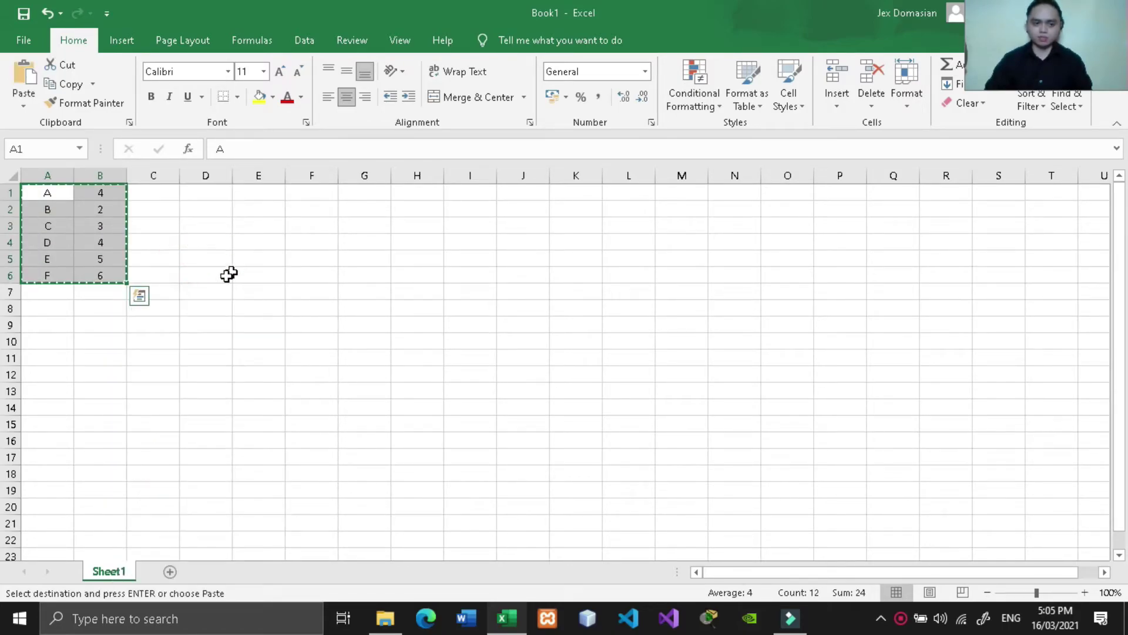
click(49, 324)
right_click(49, 324)
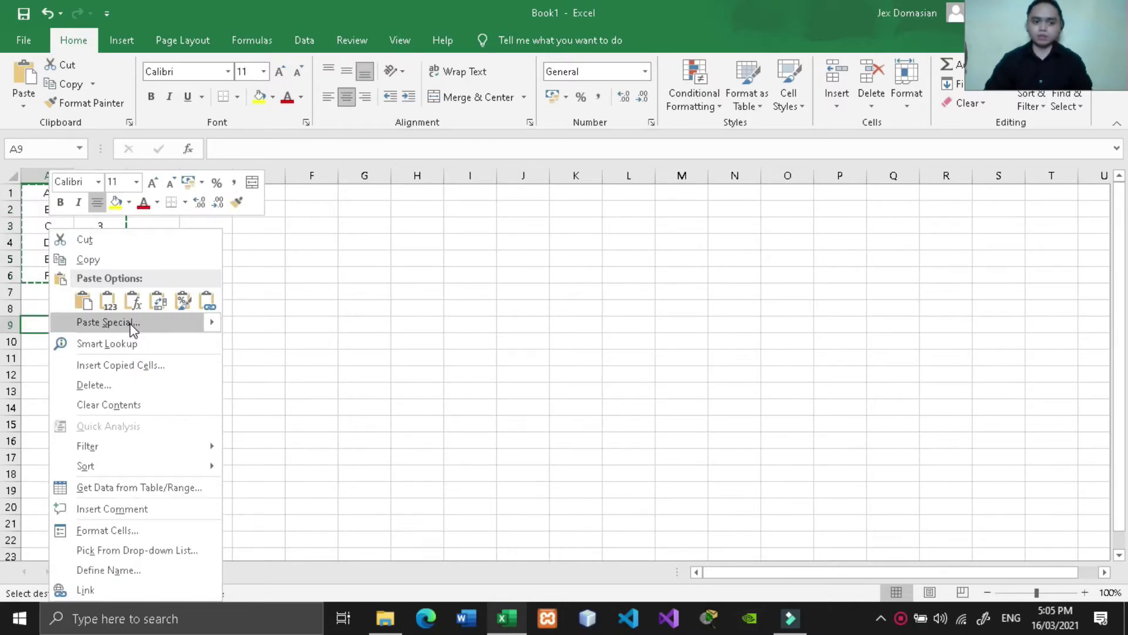
click(132, 324)
click(183, 401)
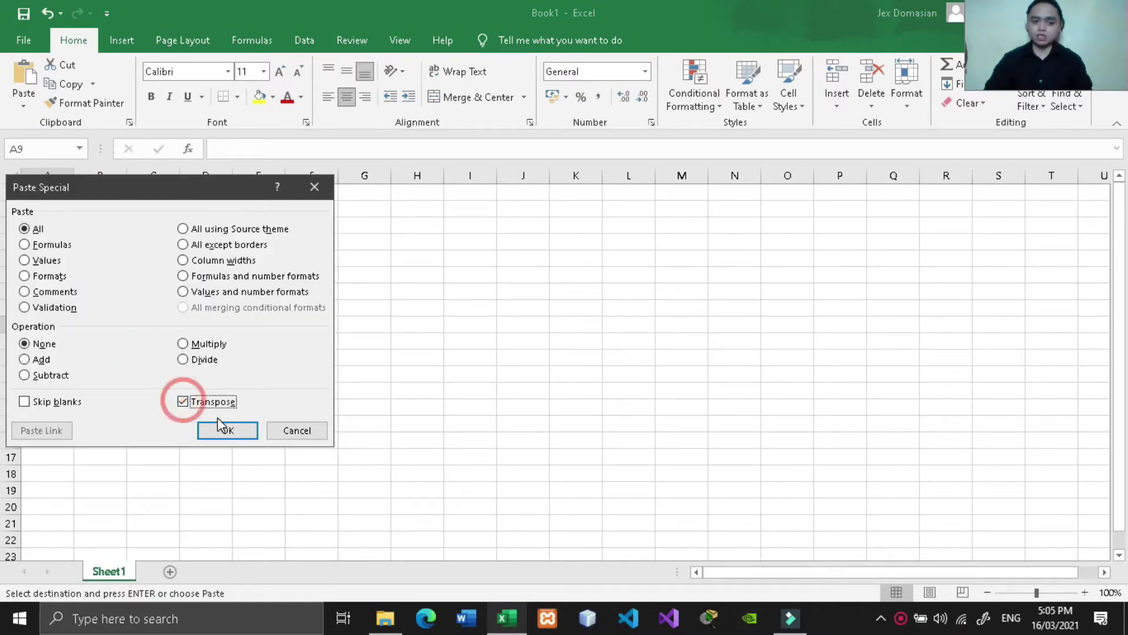
click(227, 431)
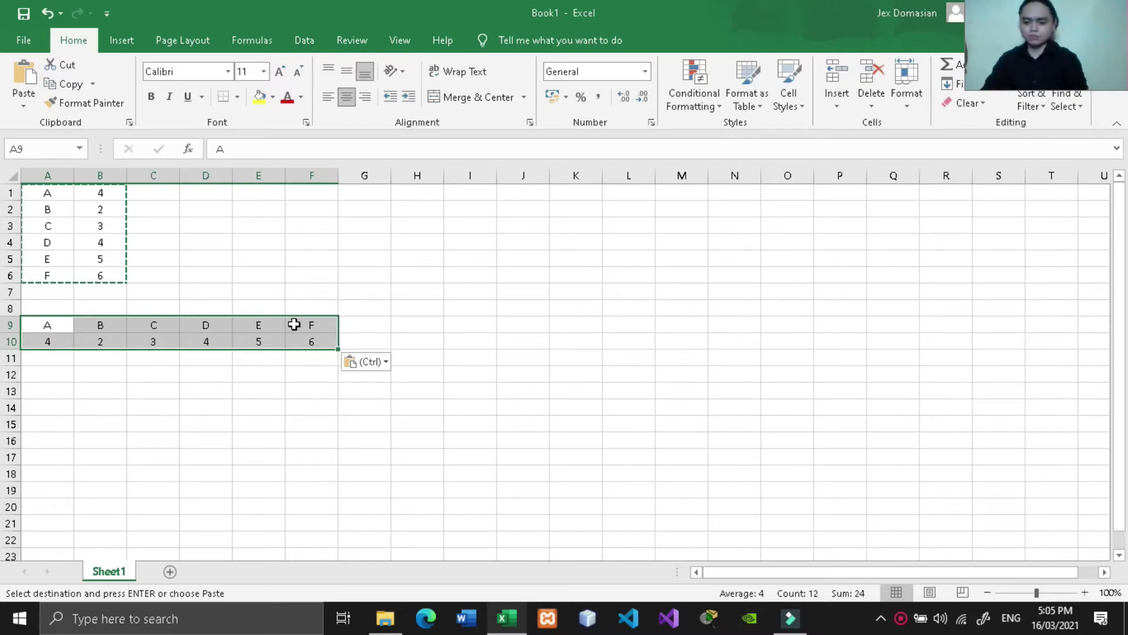
Step: Clear the pasted cells A9:F10 and fill that range with the array formula =TRANSPOSE(A1:B6)
key(Delete)
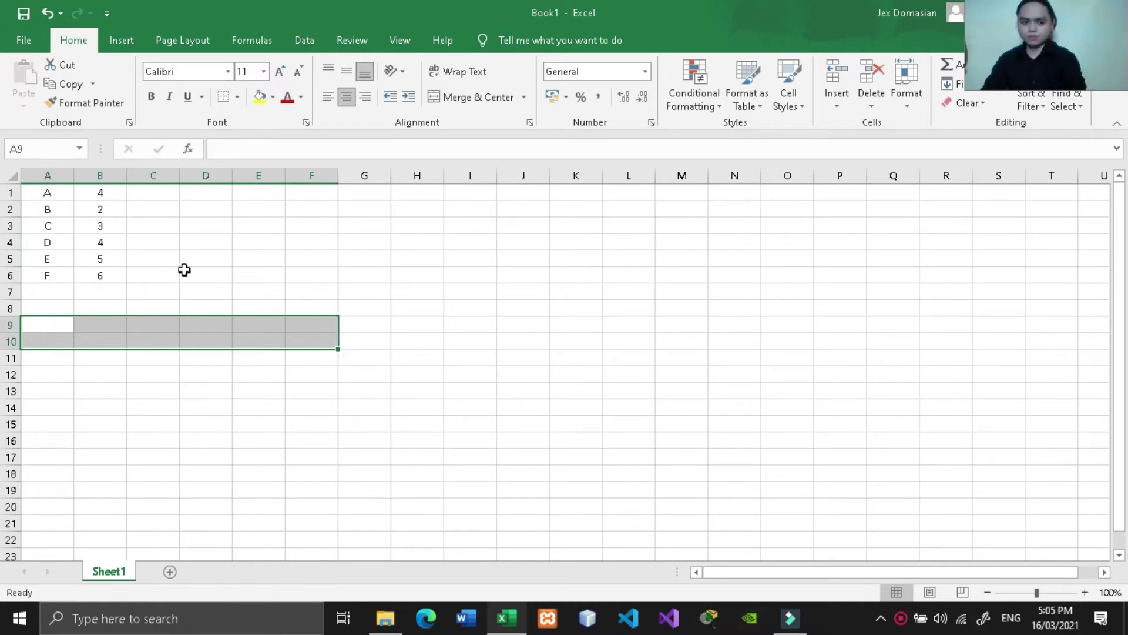
click(47, 323)
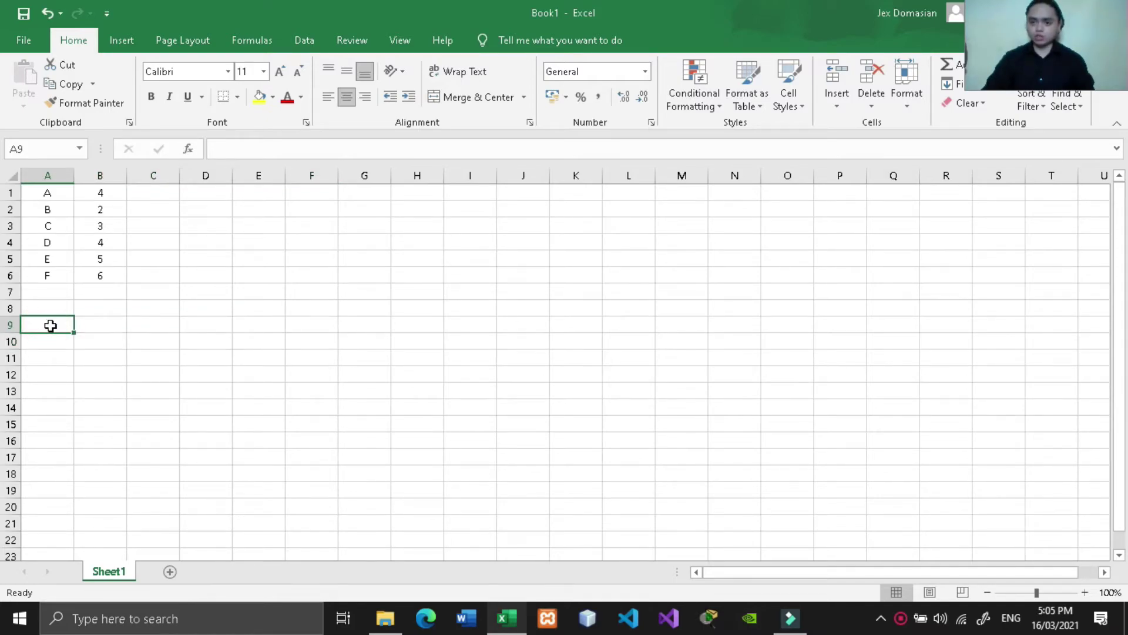
drag(55, 322, 297, 340)
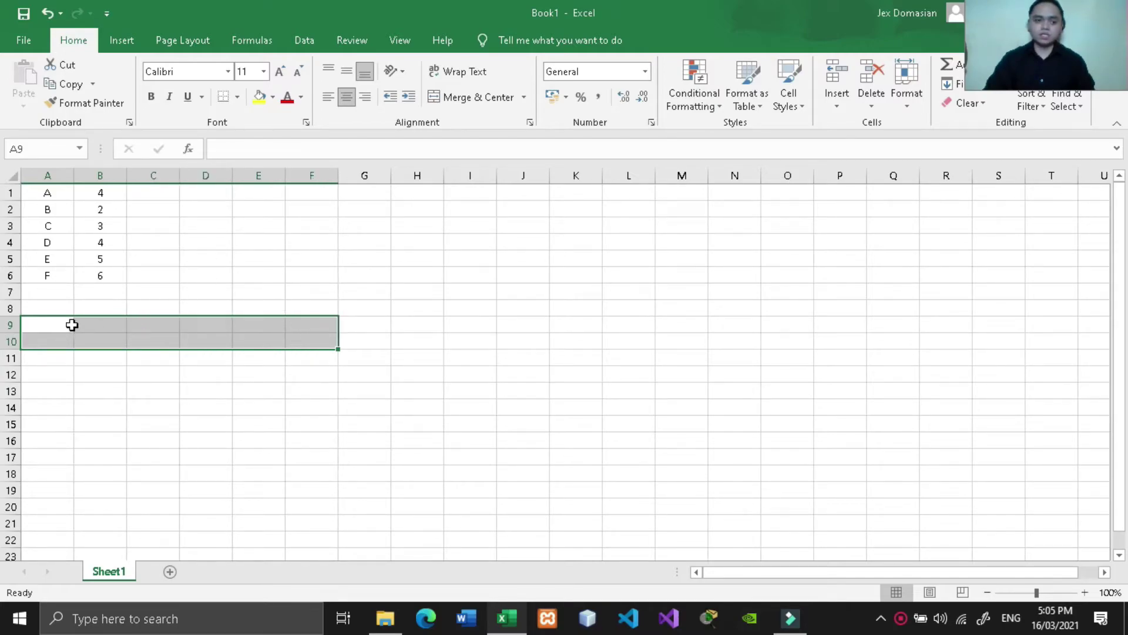
text(=)
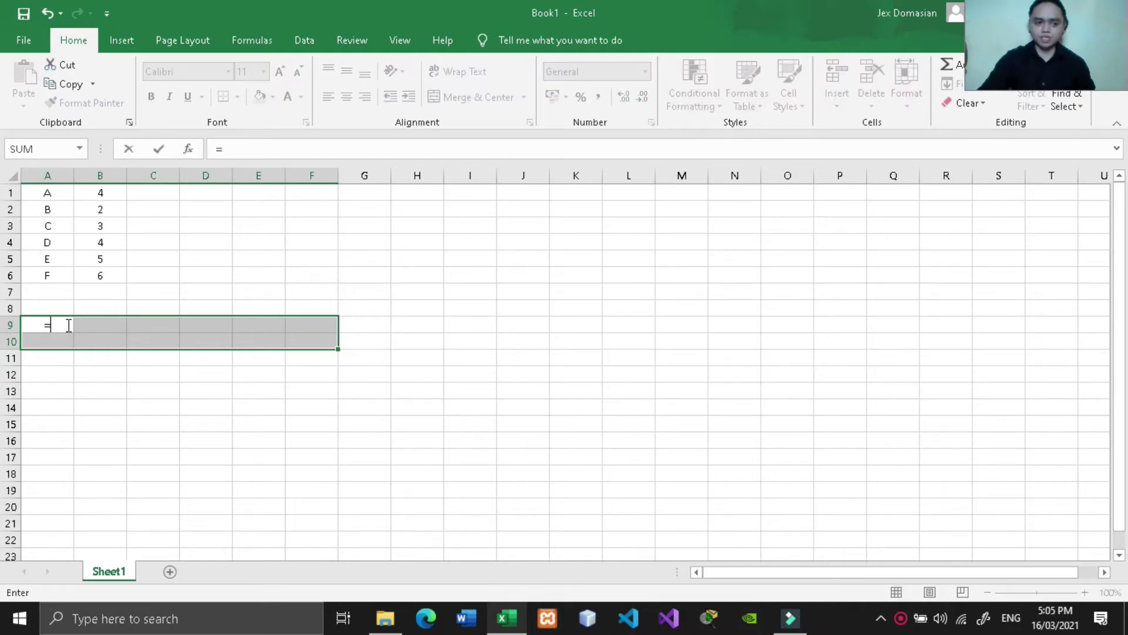
text(TRANS)
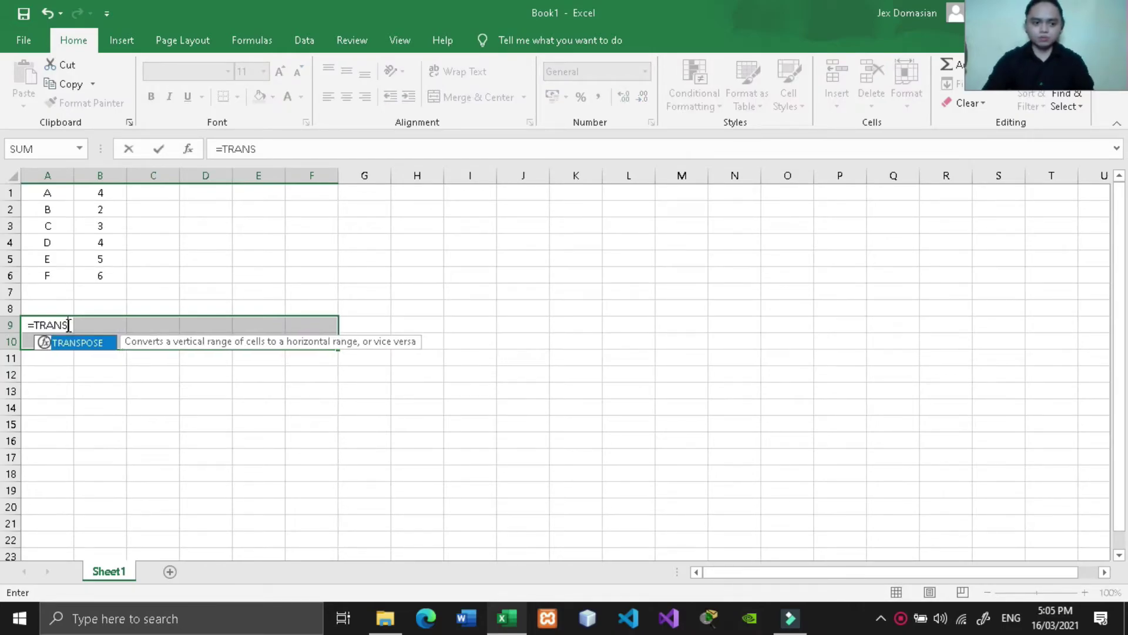
text(POSE)
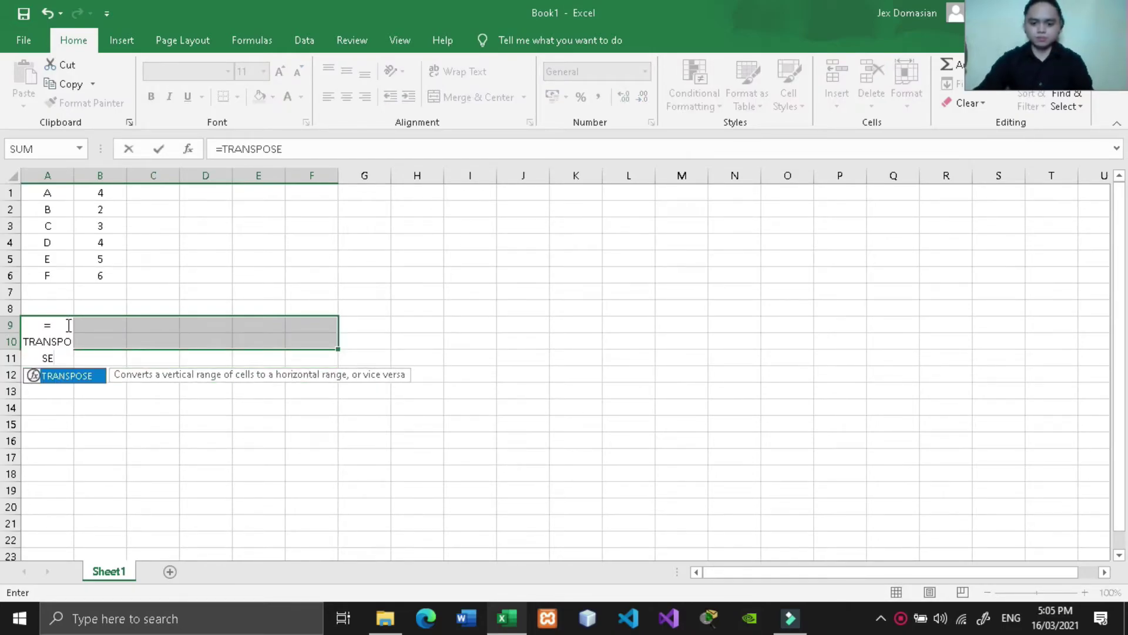
text(()
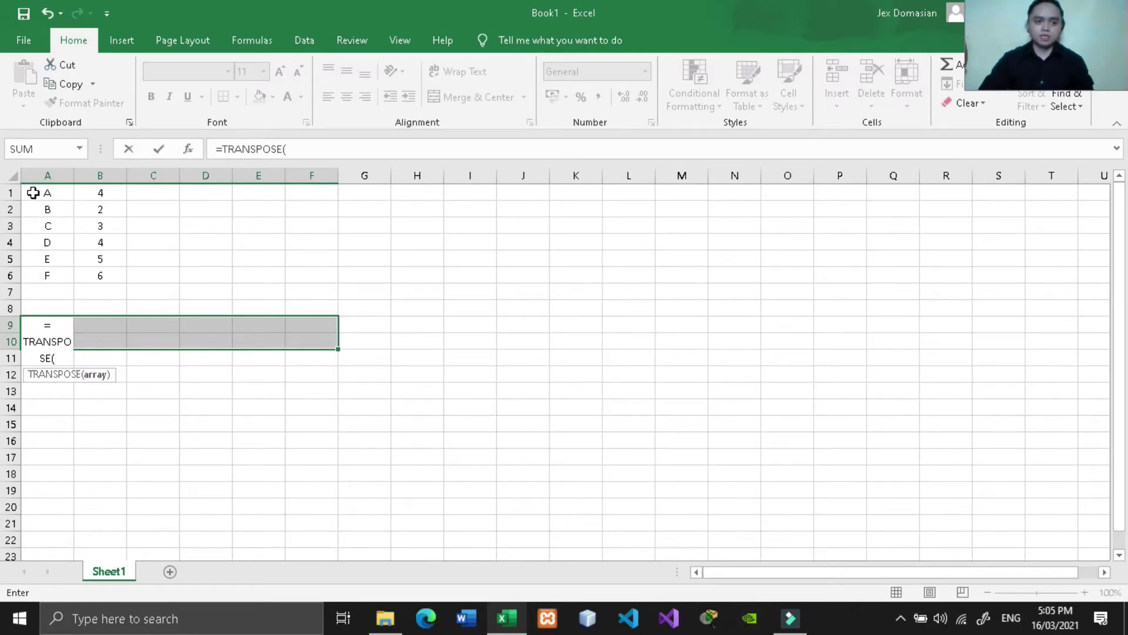
drag(33, 191, 109, 275)
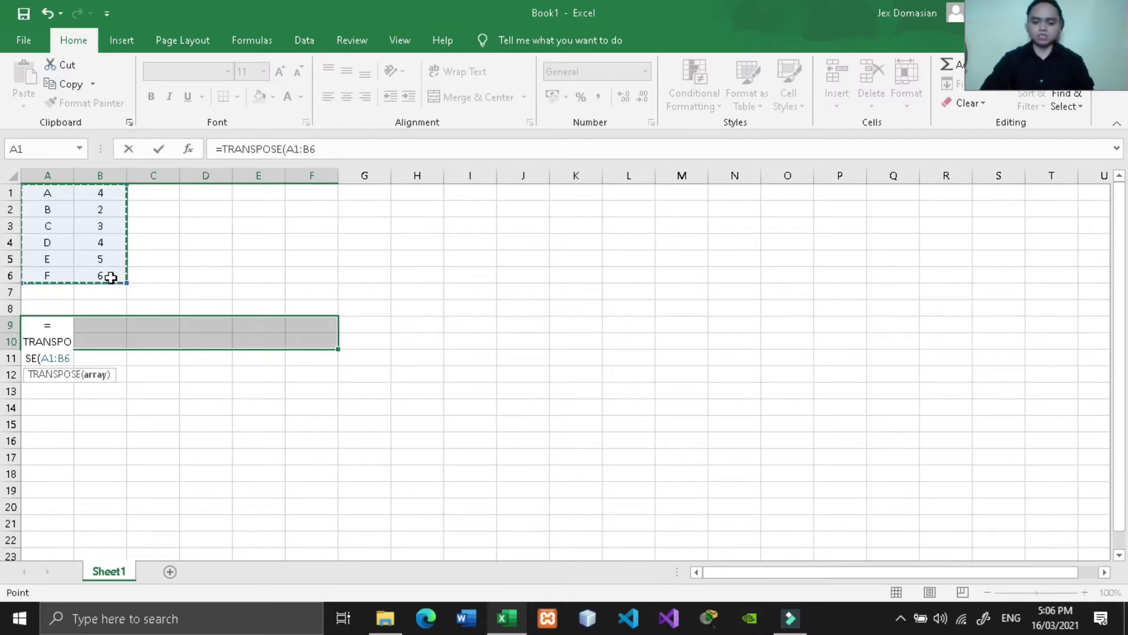
text())
key(ctrl+shift+Return)
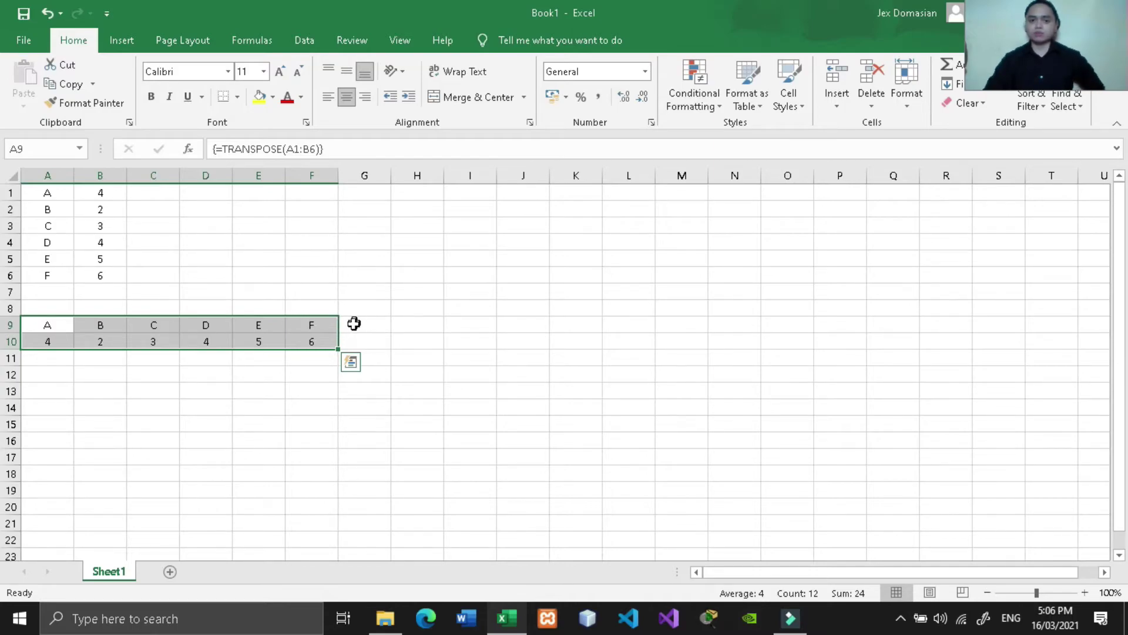
Step: Change the value in cell B1 to 6
click(108, 193)
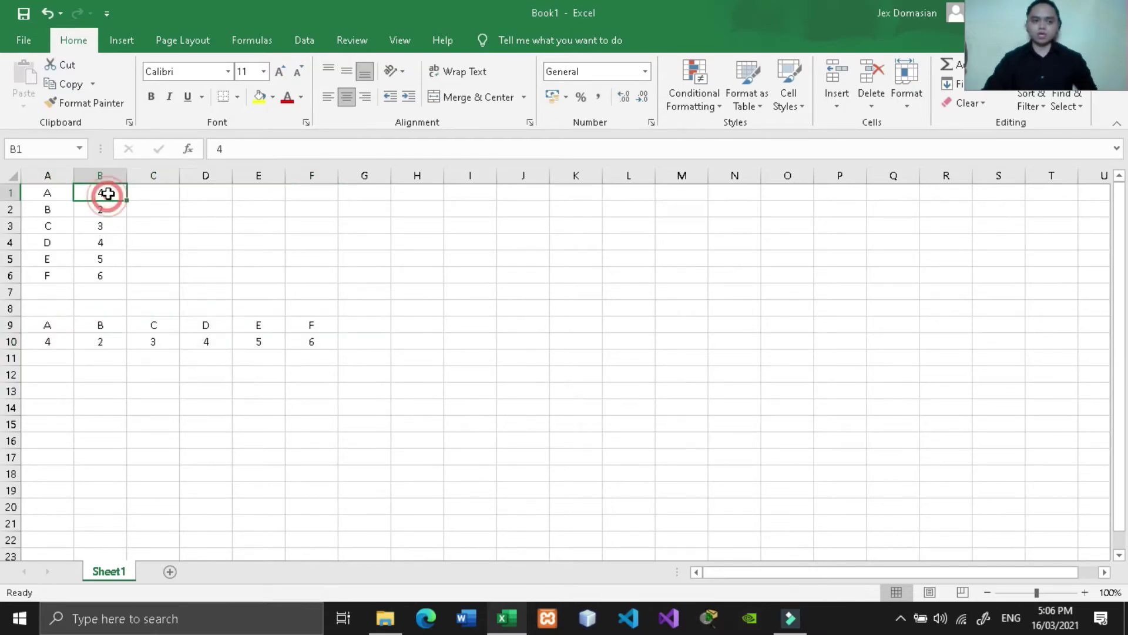
key(BackSpace)
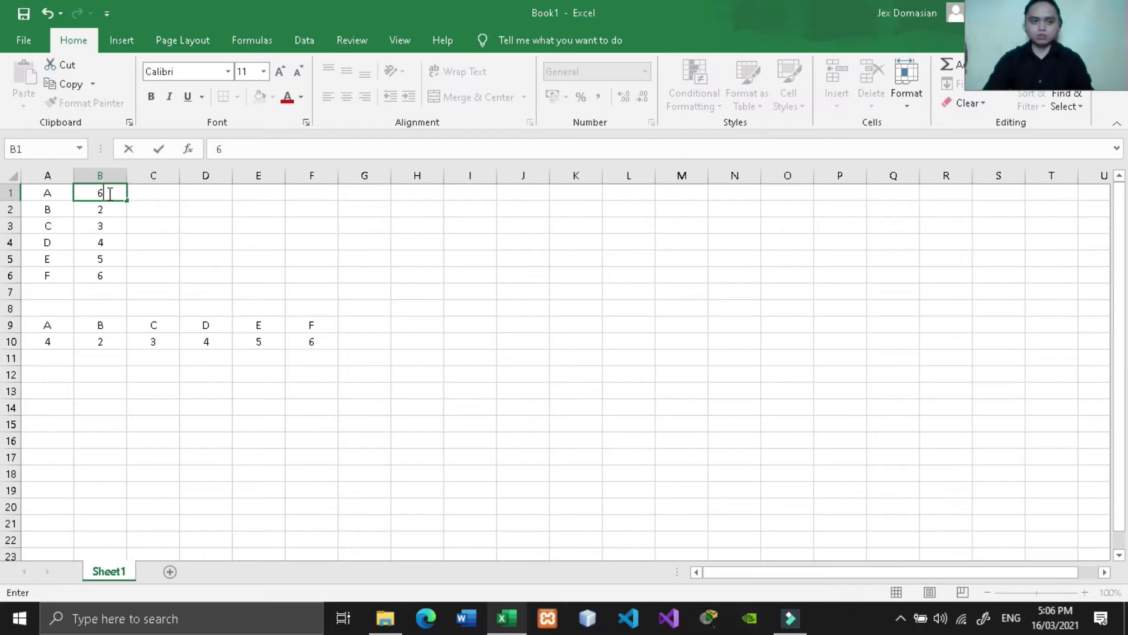
key(Return)
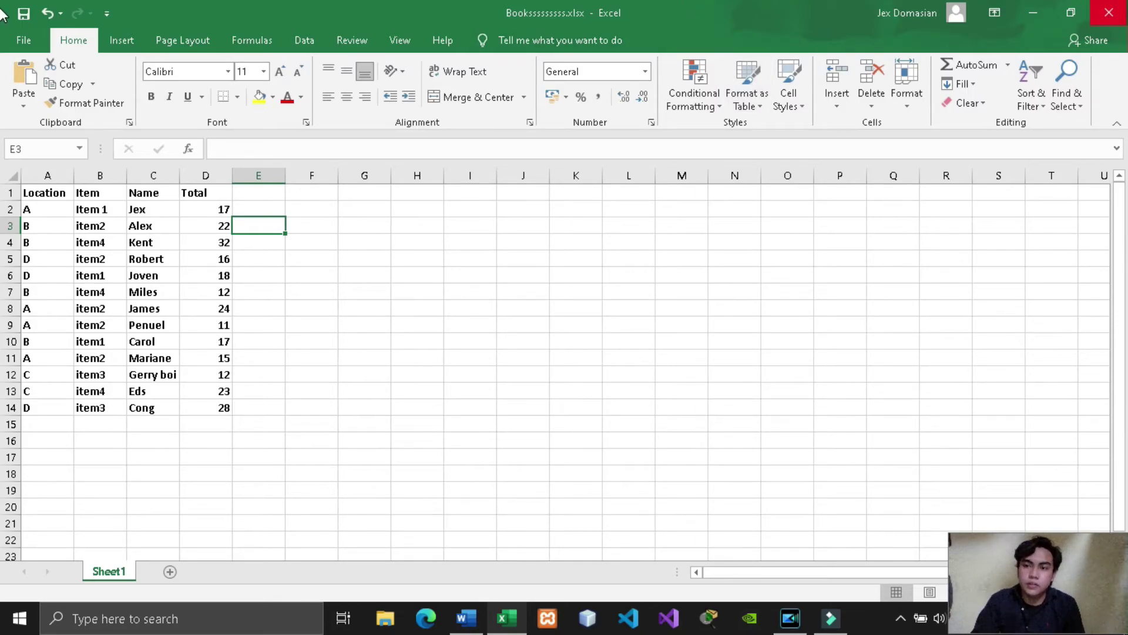
Step: Close the workbook, switch to the blank Word document and insert Booksssssssss.xlsx from the Documents Excel folder as an object linked to its file
click(1125, 8)
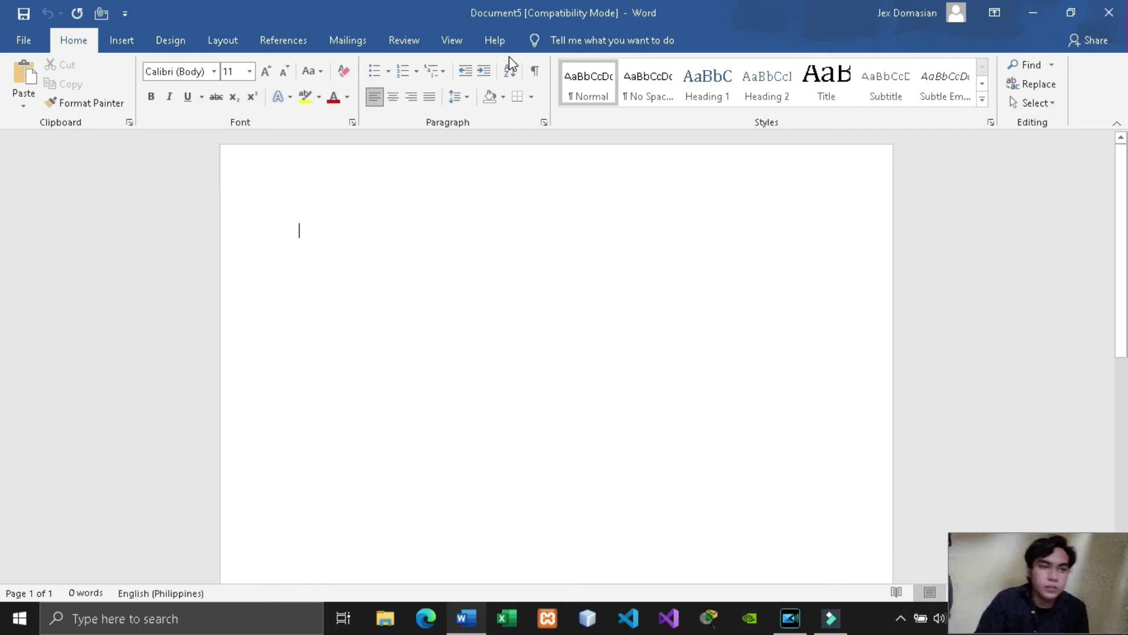
click(122, 47)
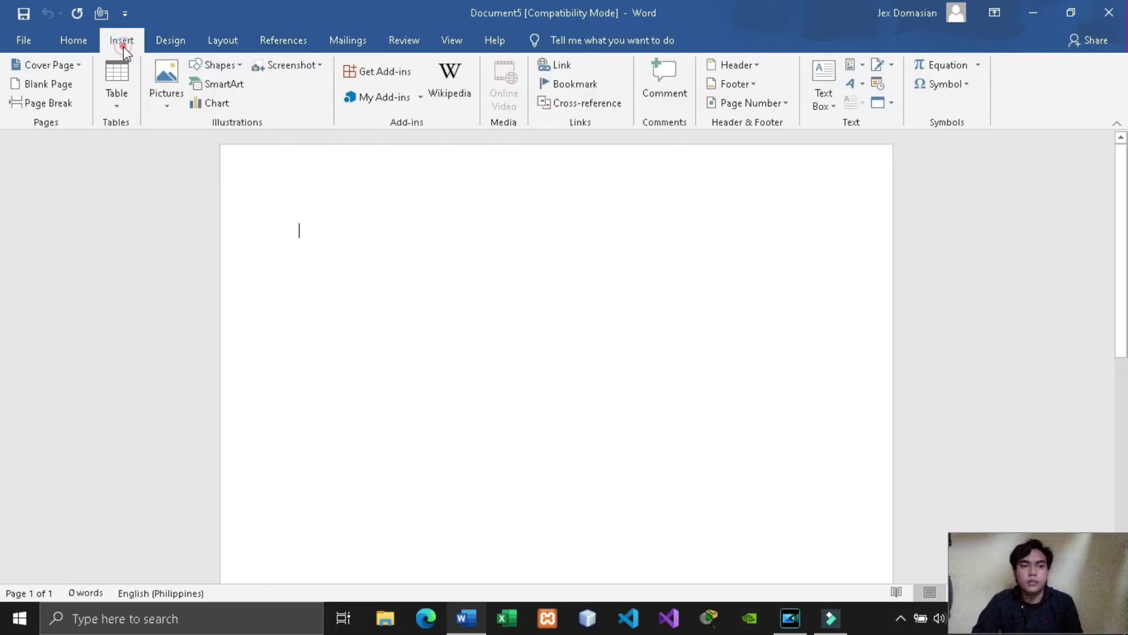
click(876, 106)
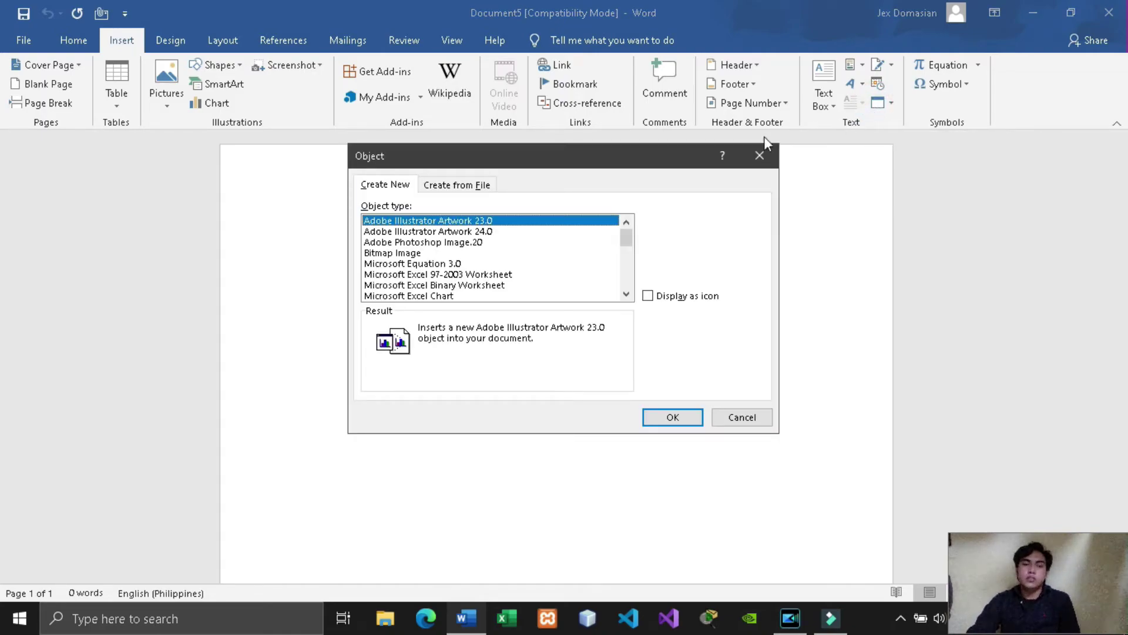
click(473, 185)
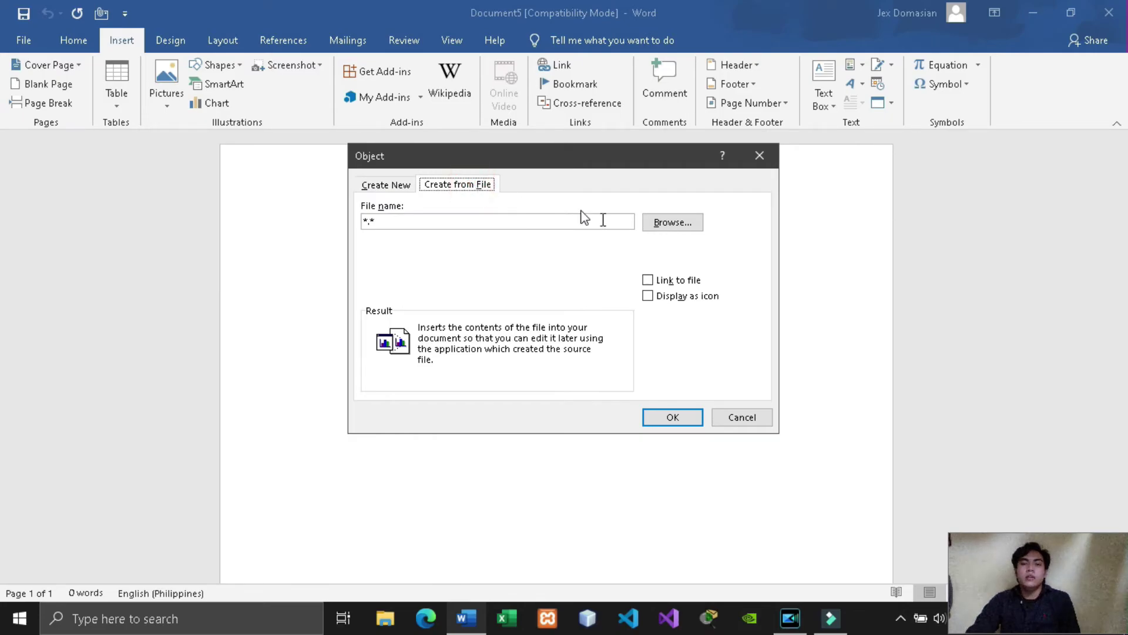
click(681, 228)
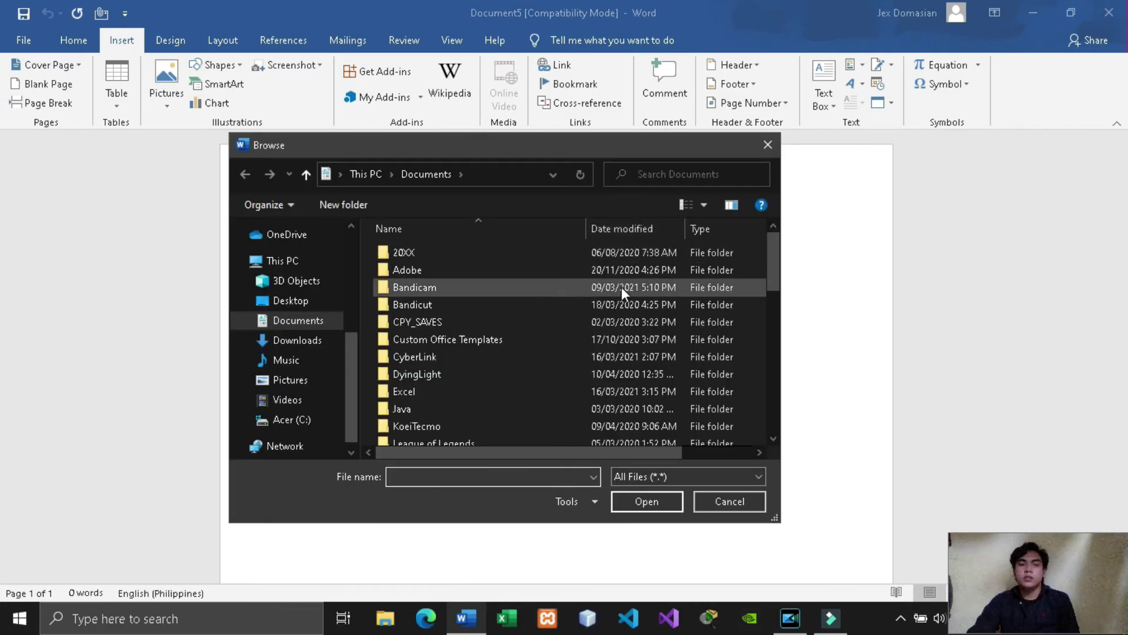
click(492, 393)
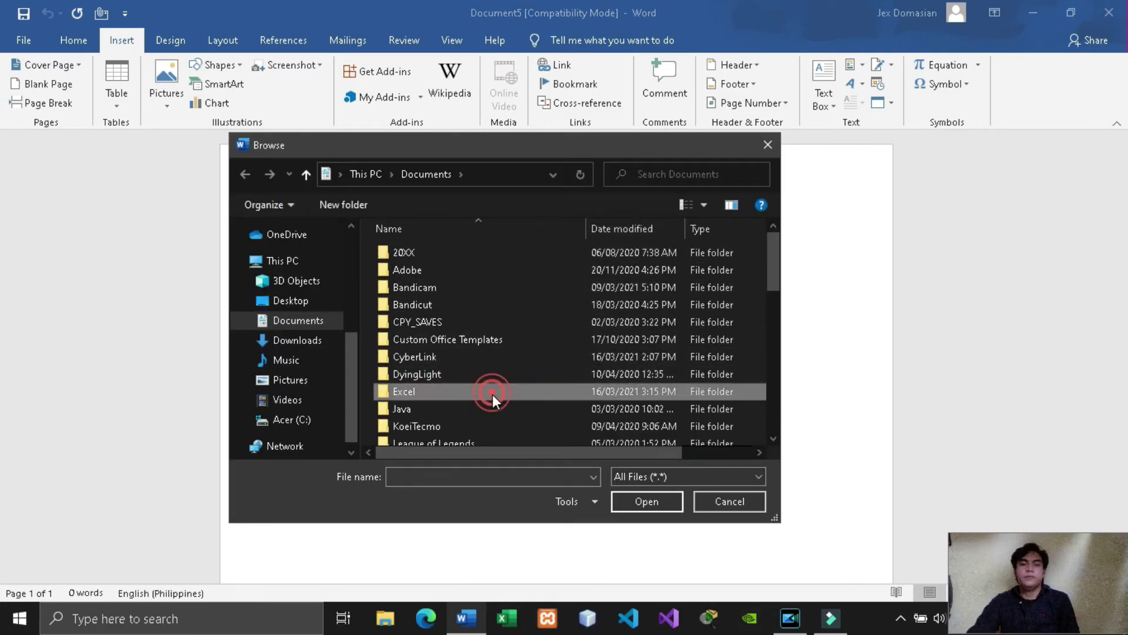
click(647, 499)
click(481, 271)
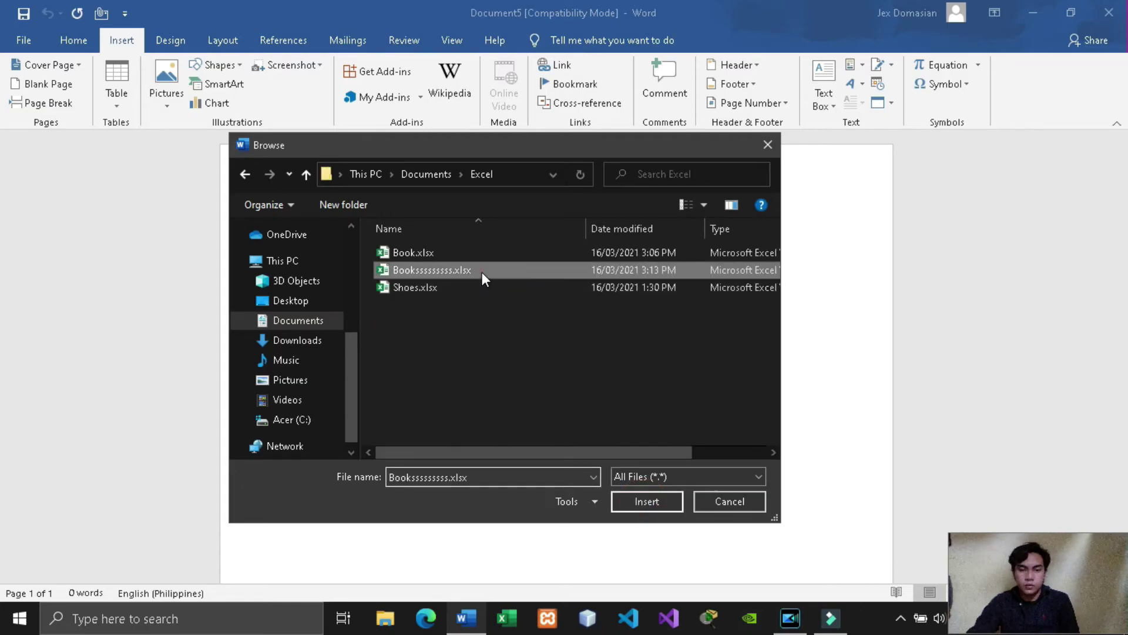
click(669, 500)
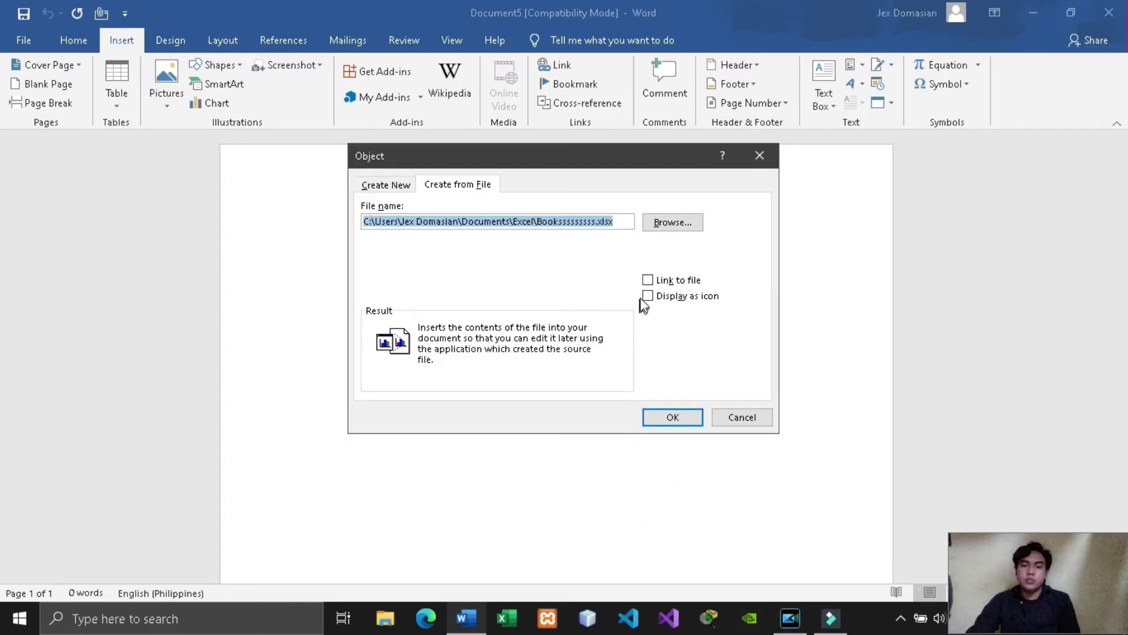
click(649, 281)
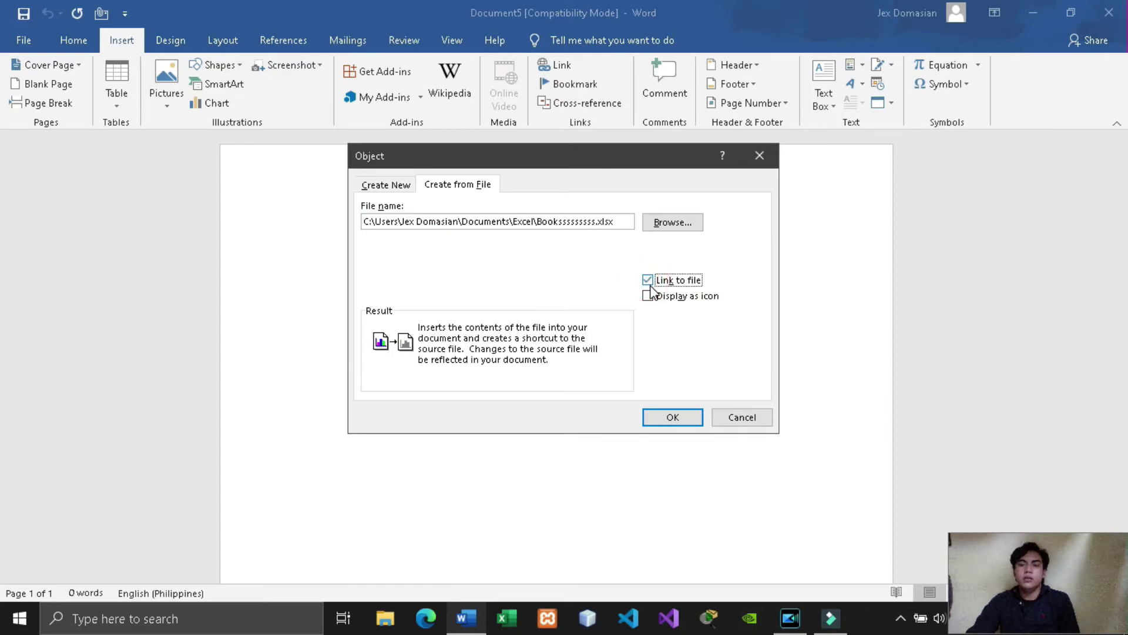
click(669, 418)
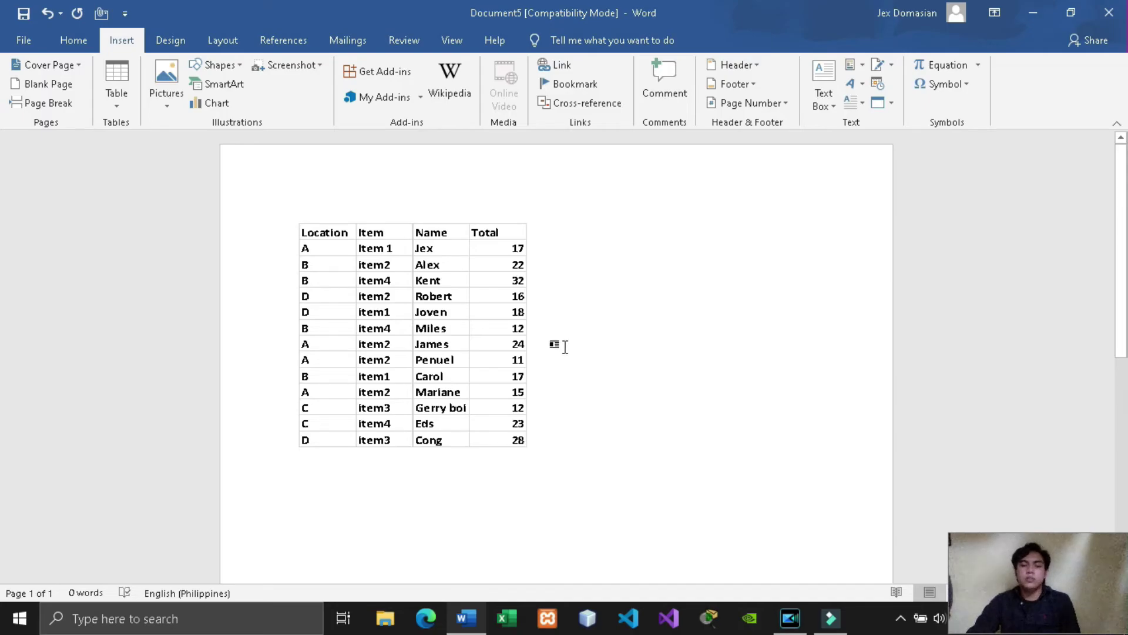
Step: Switch to Excel, reopen Booksssssssss.xlsx and set the value in cell D2 to 18
click(509, 616)
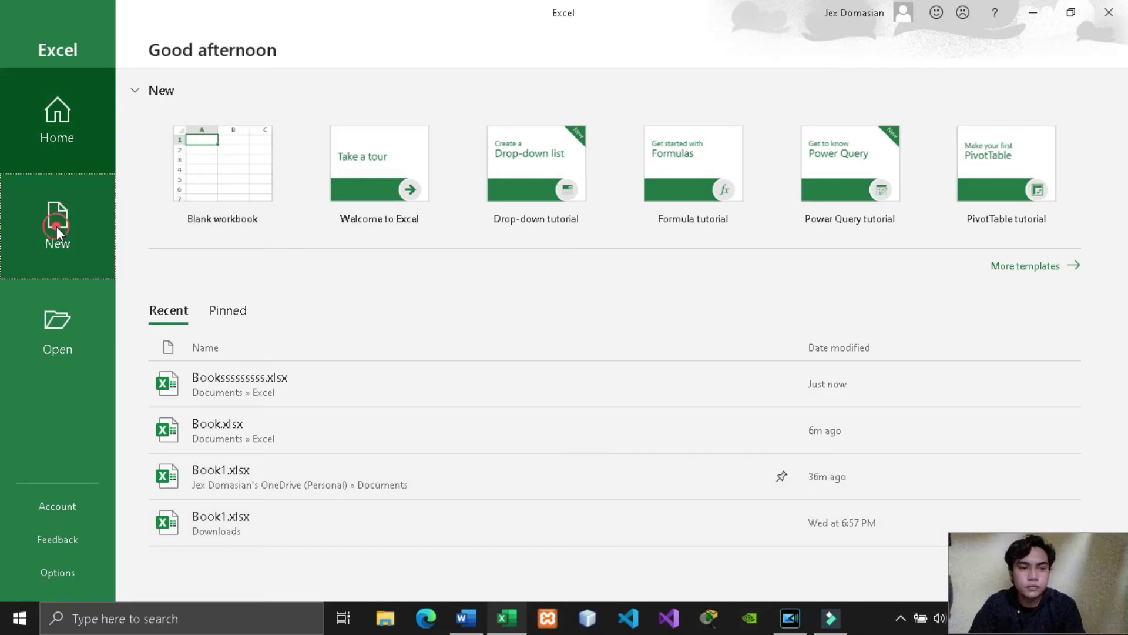
click(283, 381)
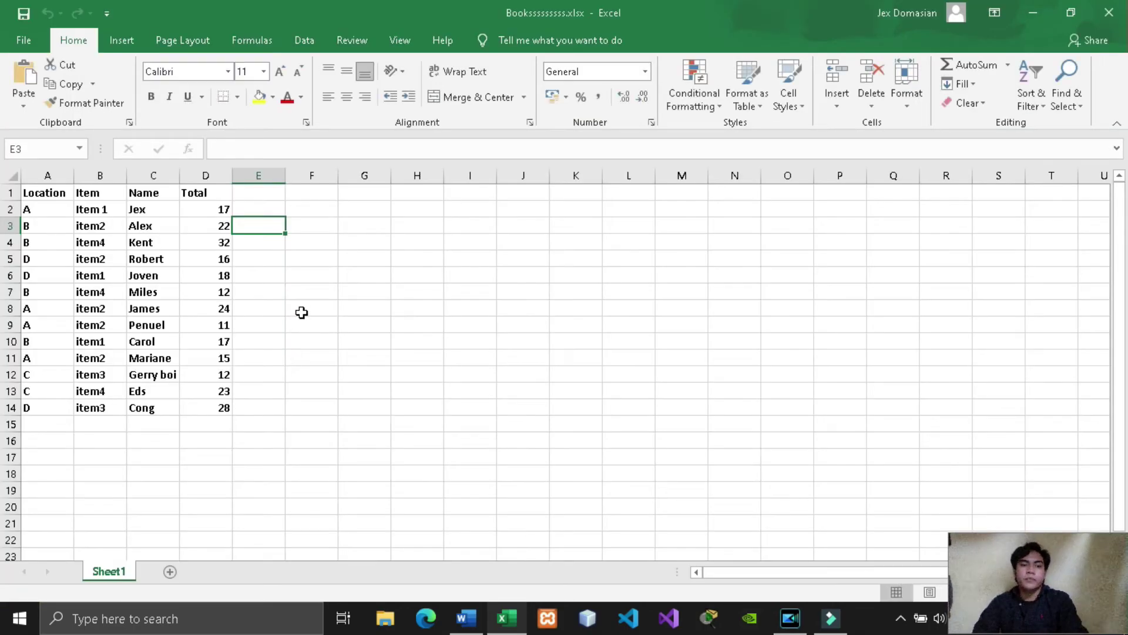
click(218, 212)
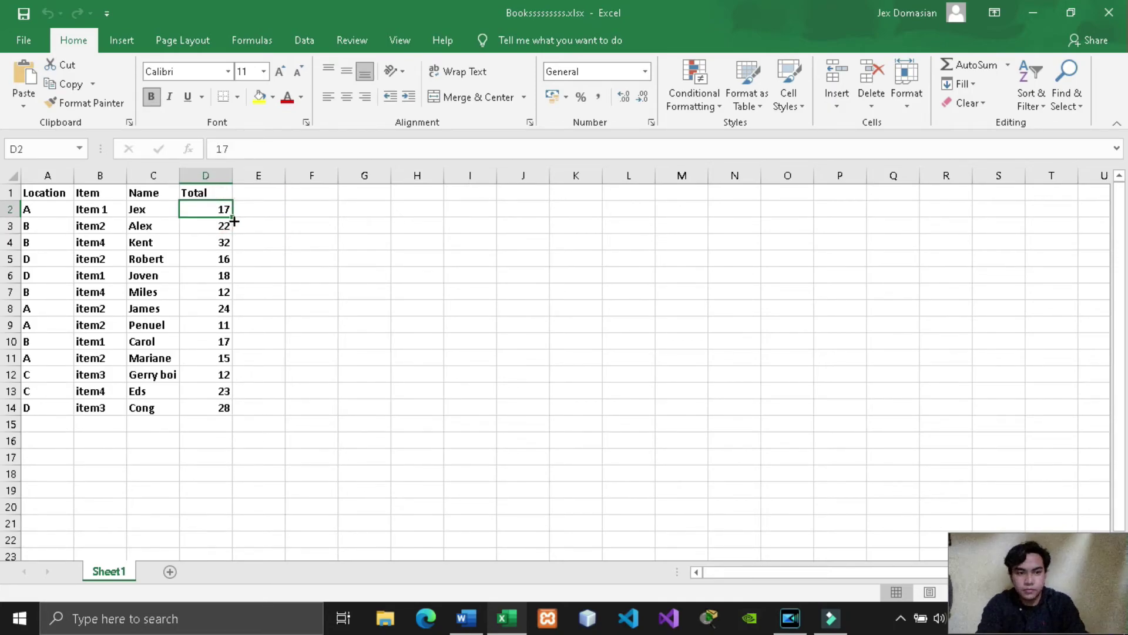
key(BackSpace)
text(18)
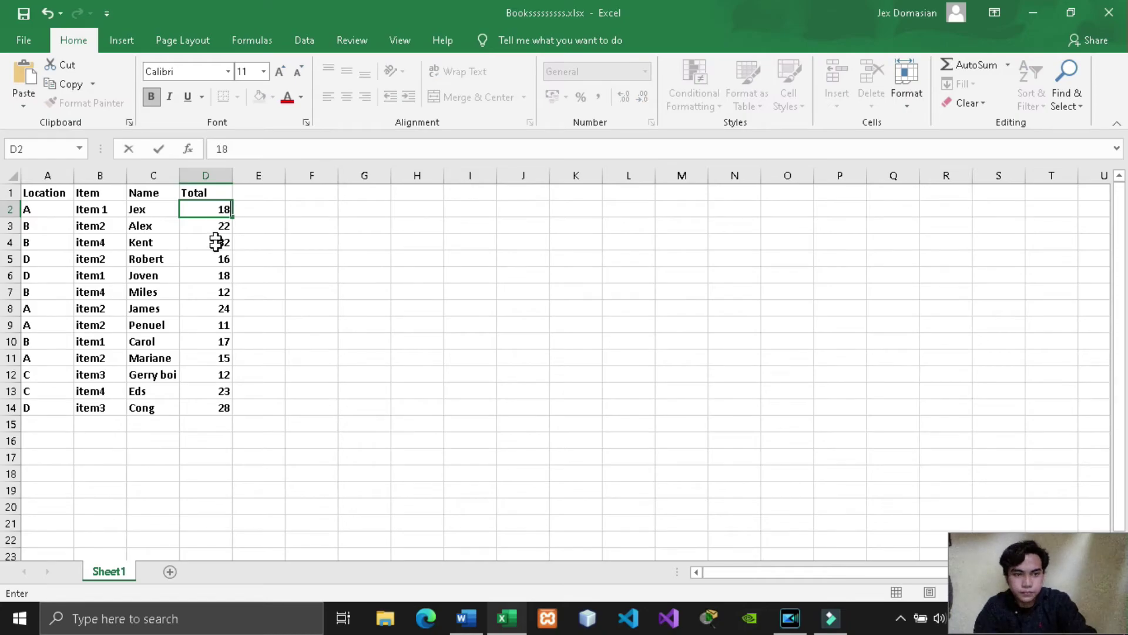
Step: Enter the label Total in cell C15 below the Name column
click(150, 424)
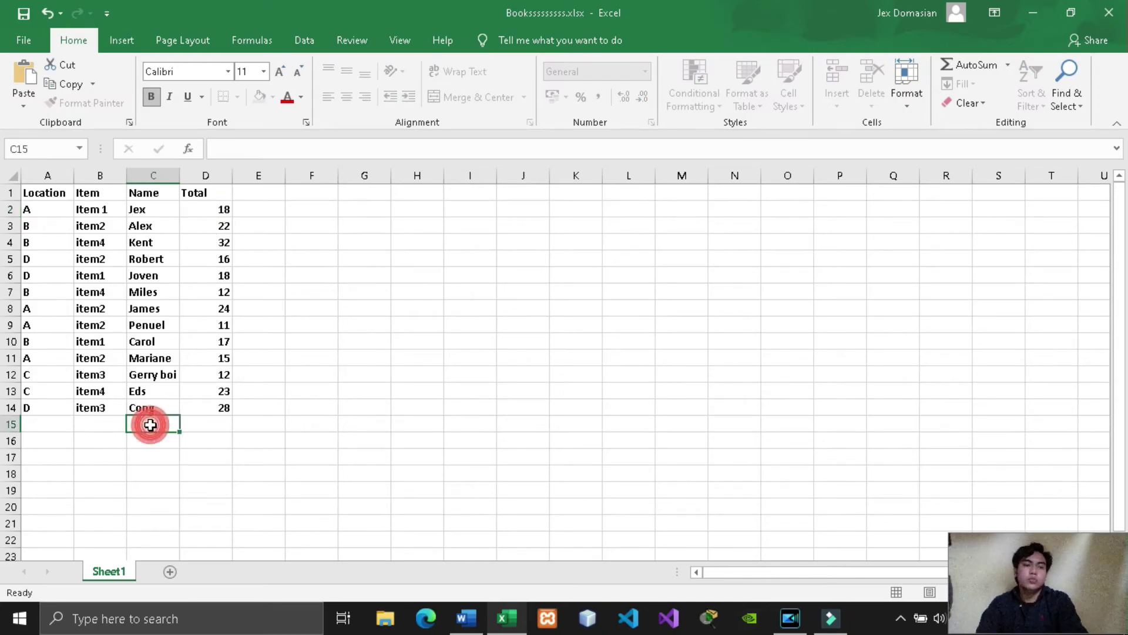
text(TOt)
key(BackSpace)
key(BackSpace)
text(t)
key(BackSpace)
text(otal)
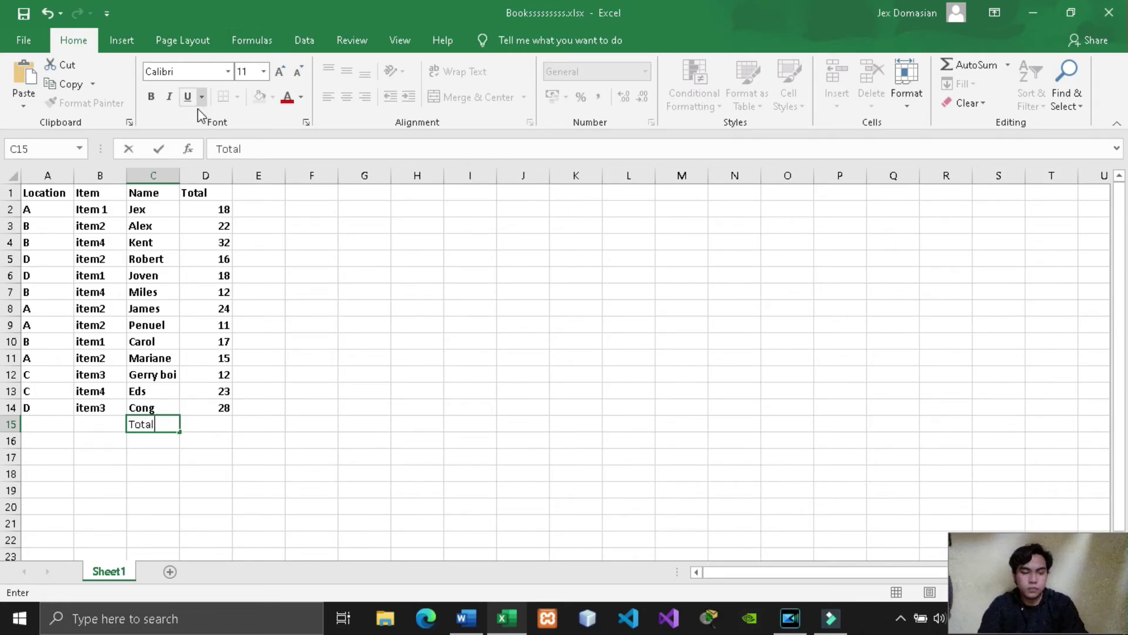
key(ctrl+Return)
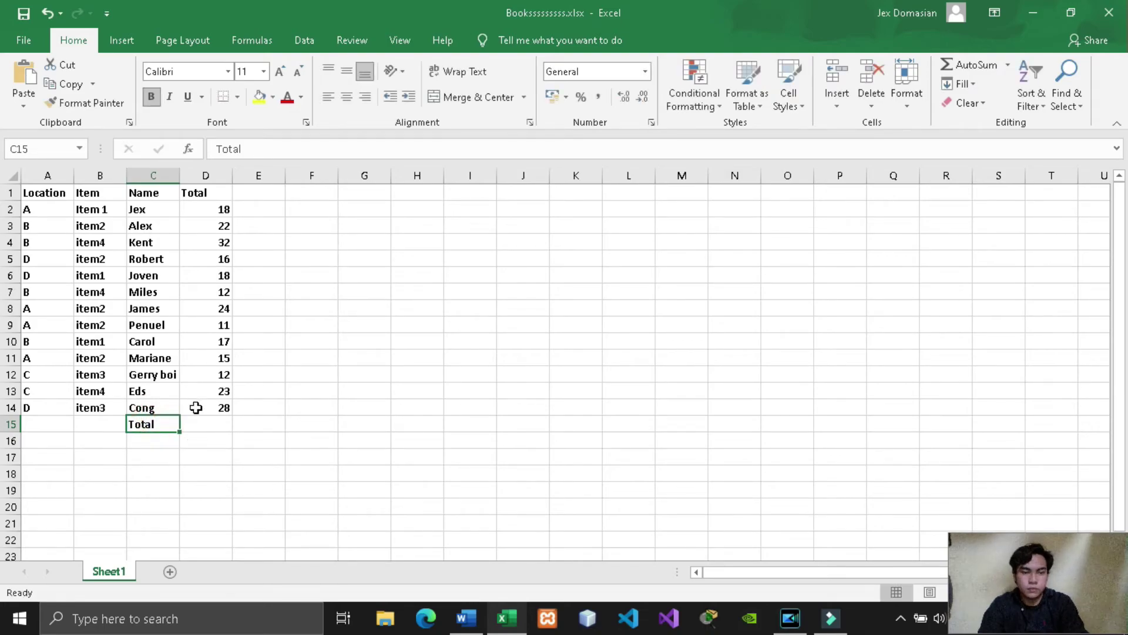
Step: Try to add an AutoSum total in cell D15
click(205, 424)
click(970, 65)
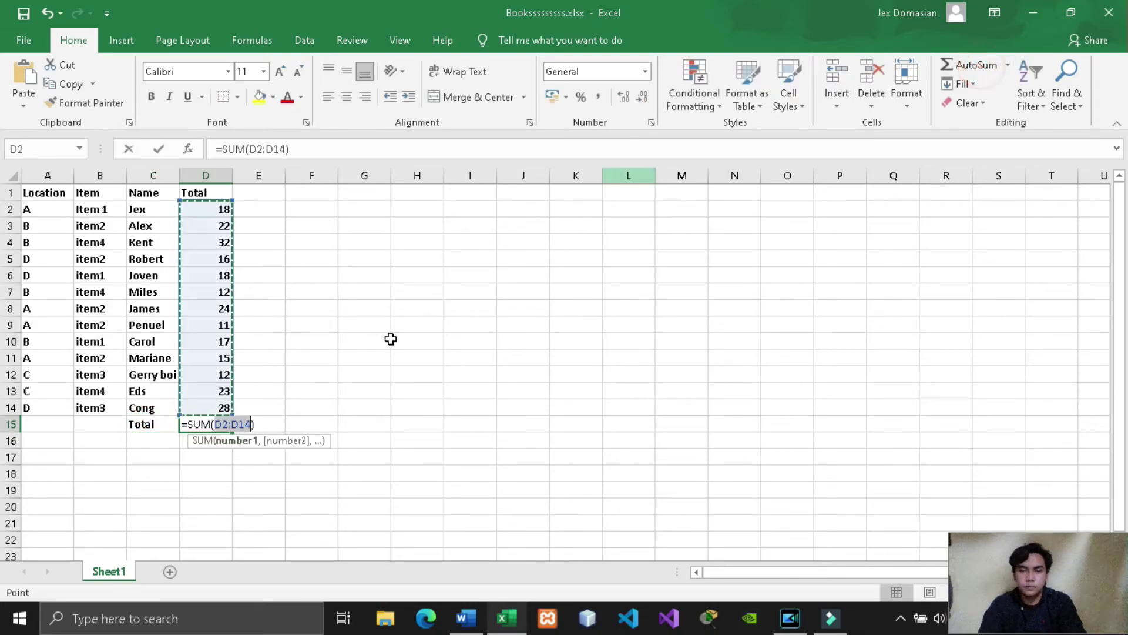
click(341, 320)
click(286, 339)
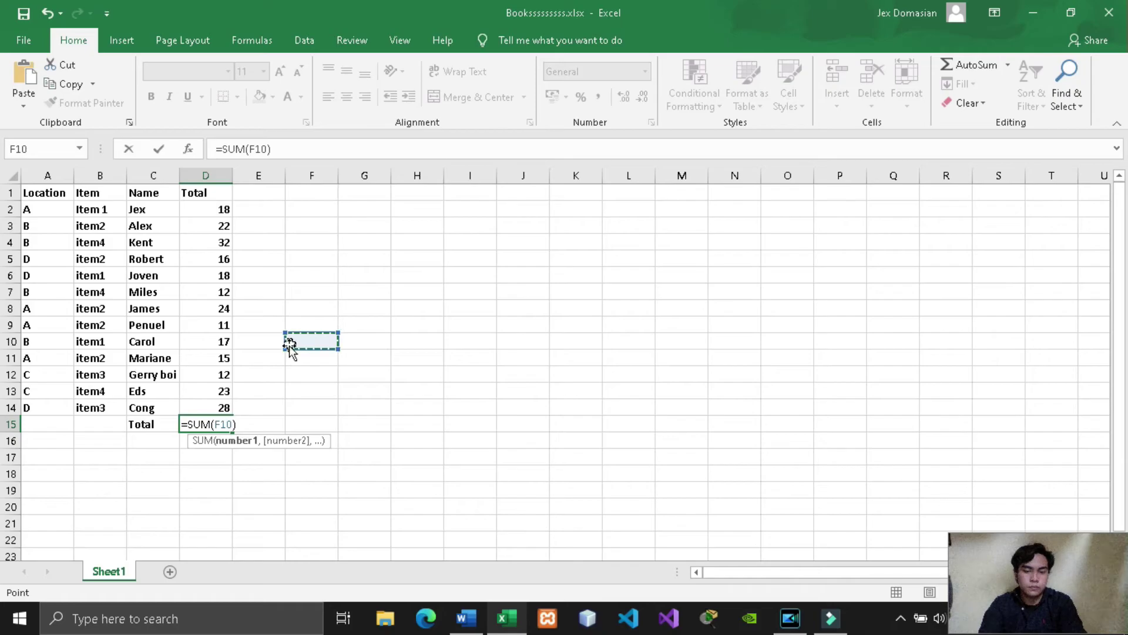
key(ctrl+Return)
Step: Sum the range D2:D14 in cell D15 with AutoSum
click(221, 419)
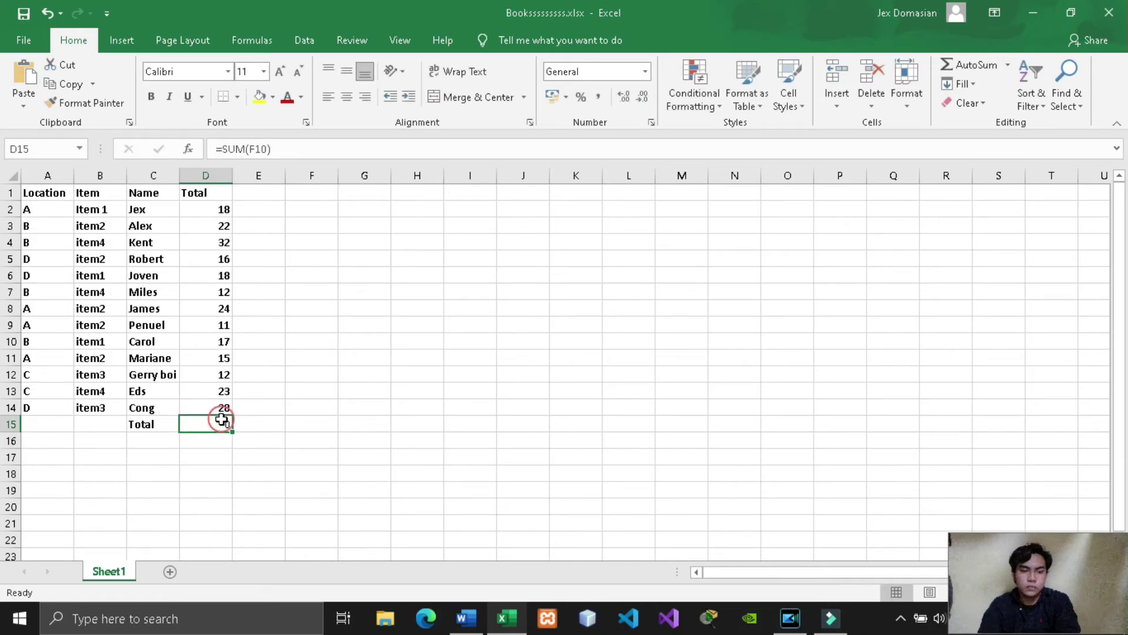
click(970, 64)
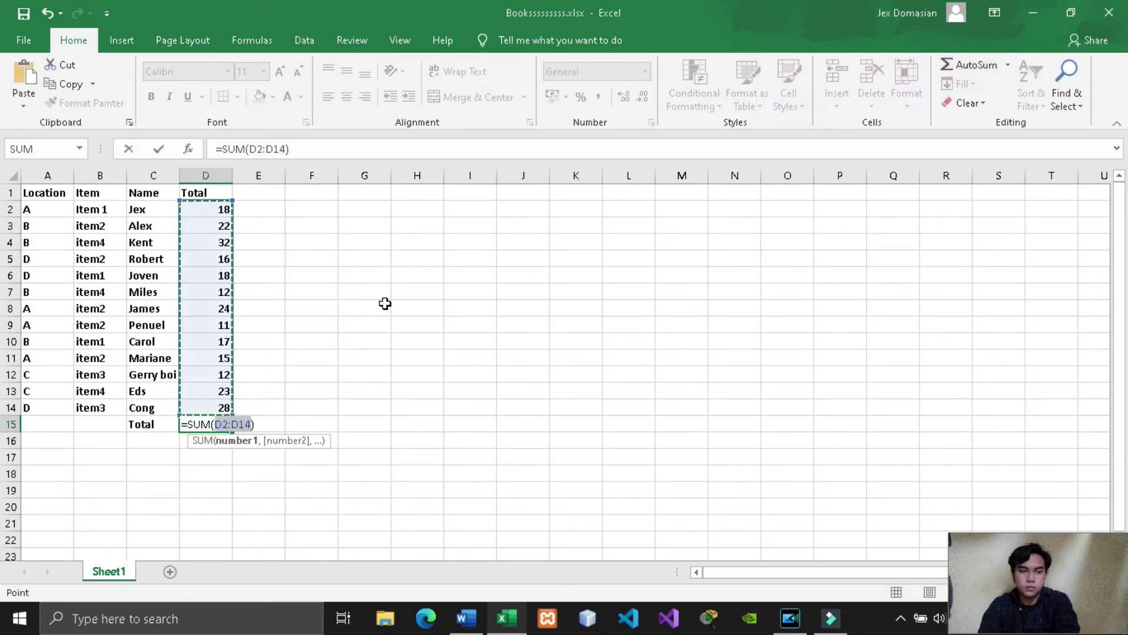
key(Return)
Step: Save and close the workbook, and update the link of the worksheet object in the Word document
click(24, 19)
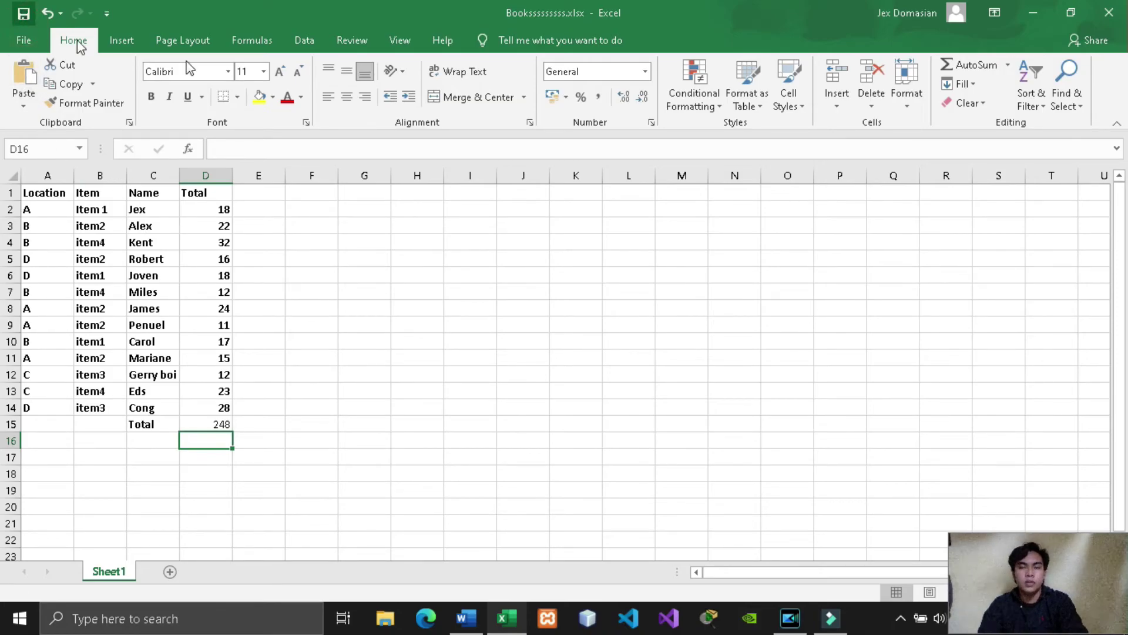
click(1110, 13)
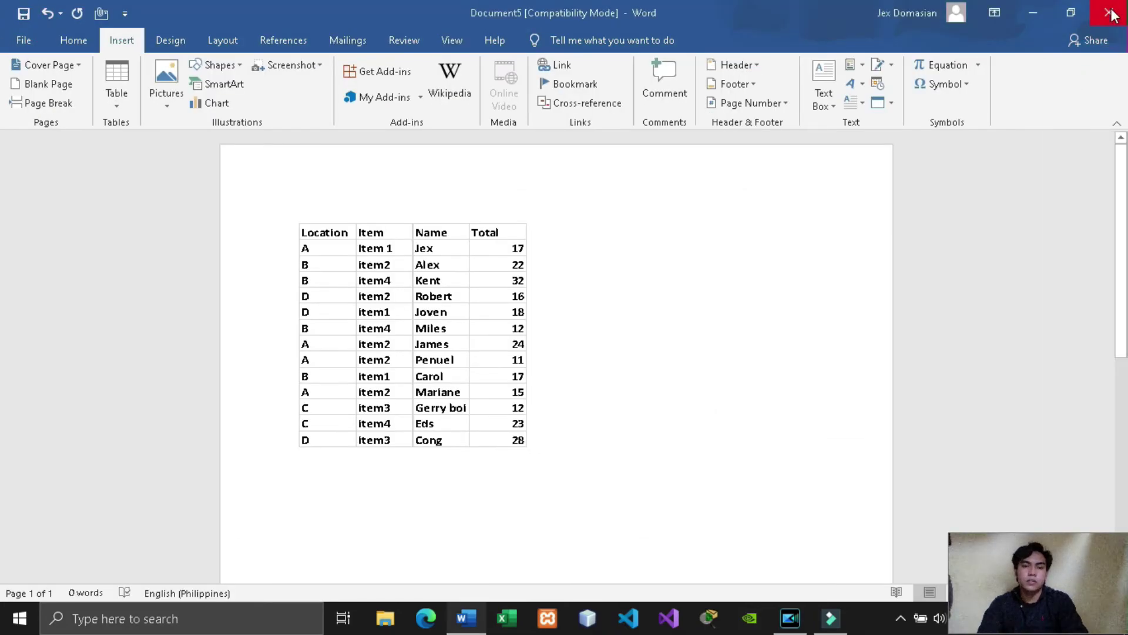
right_click(470, 321)
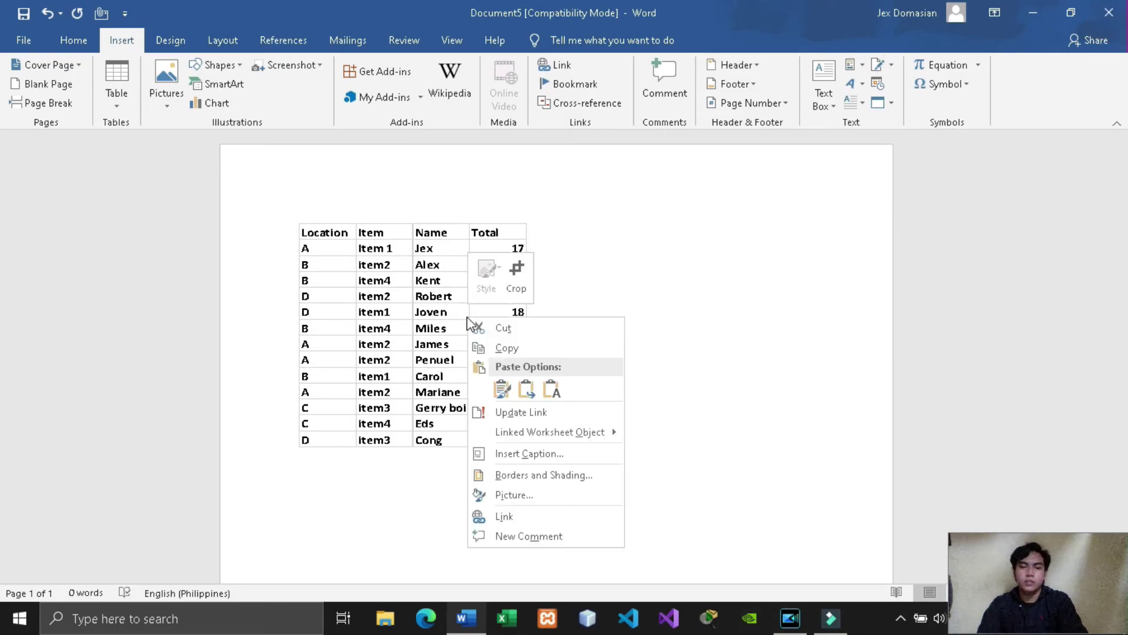
click(531, 413)
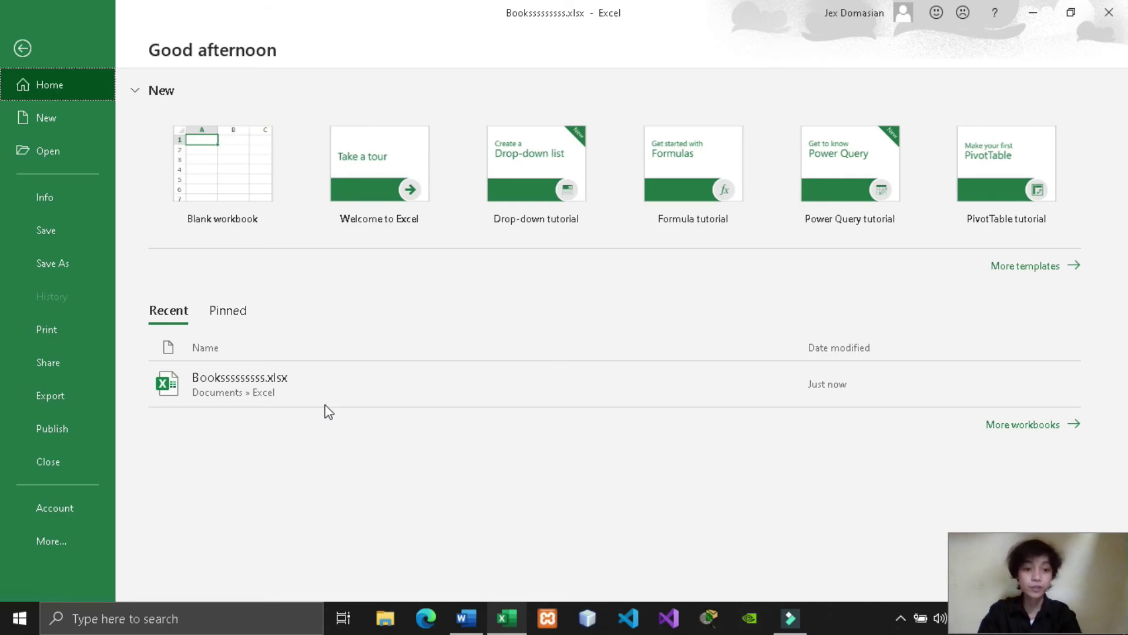
Step: Switch to Excel and open the recent workbook Booksssssssss.xlsx
double_click(290, 393)
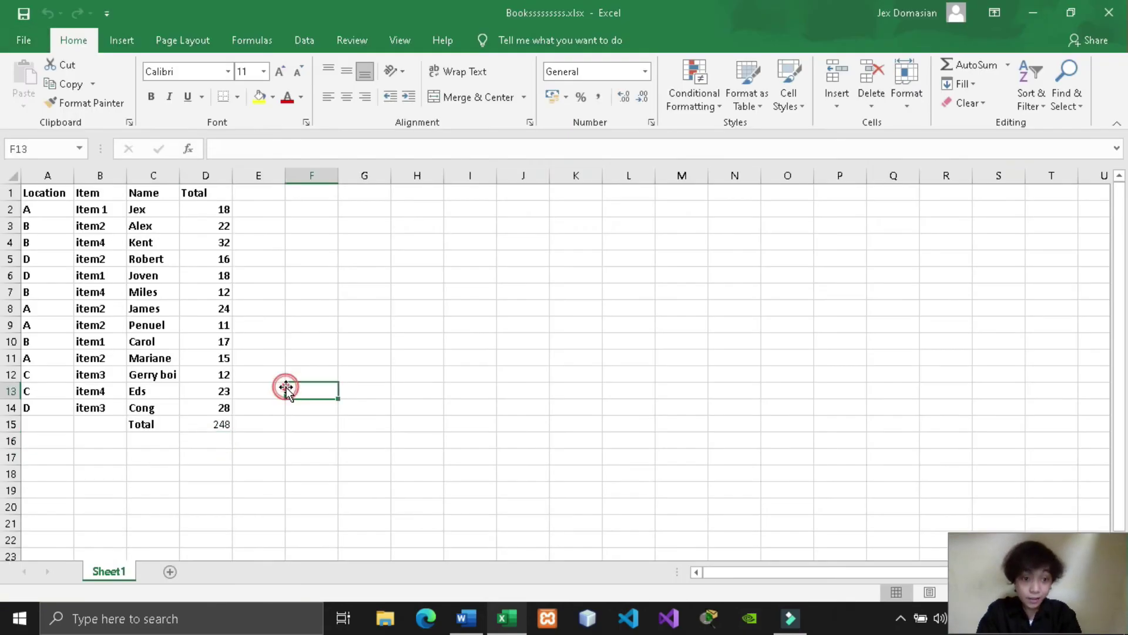
click(262, 425)
click(256, 406)
click(259, 391)
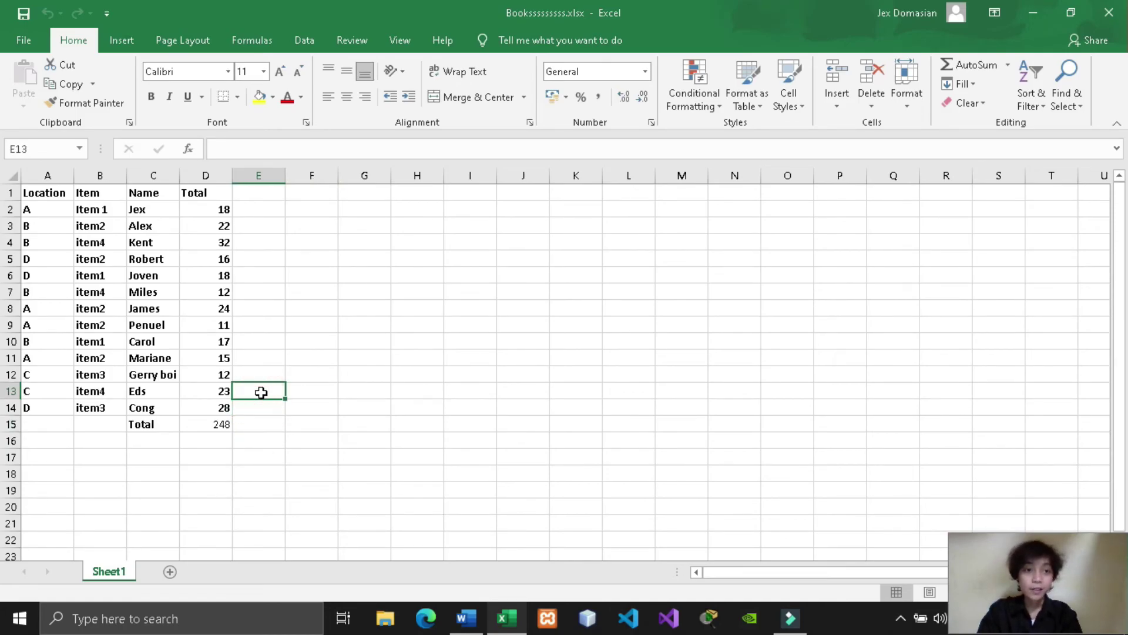
Step: Encrypt the workbook by entering and confirming a password, and save it while closing Excel
click(14, 43)
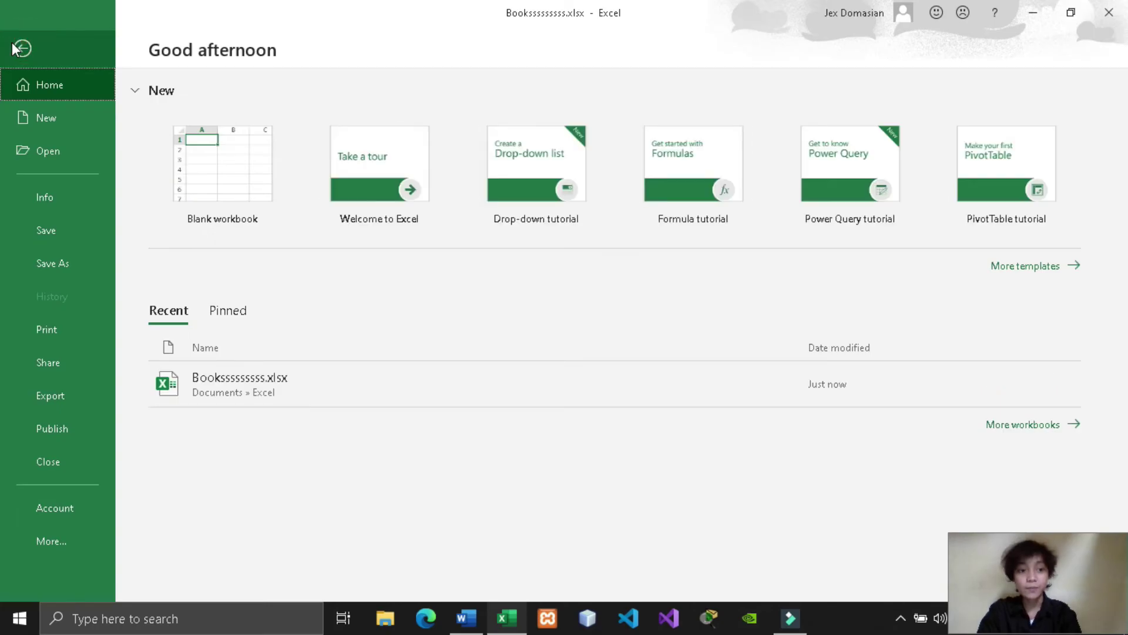
click(72, 198)
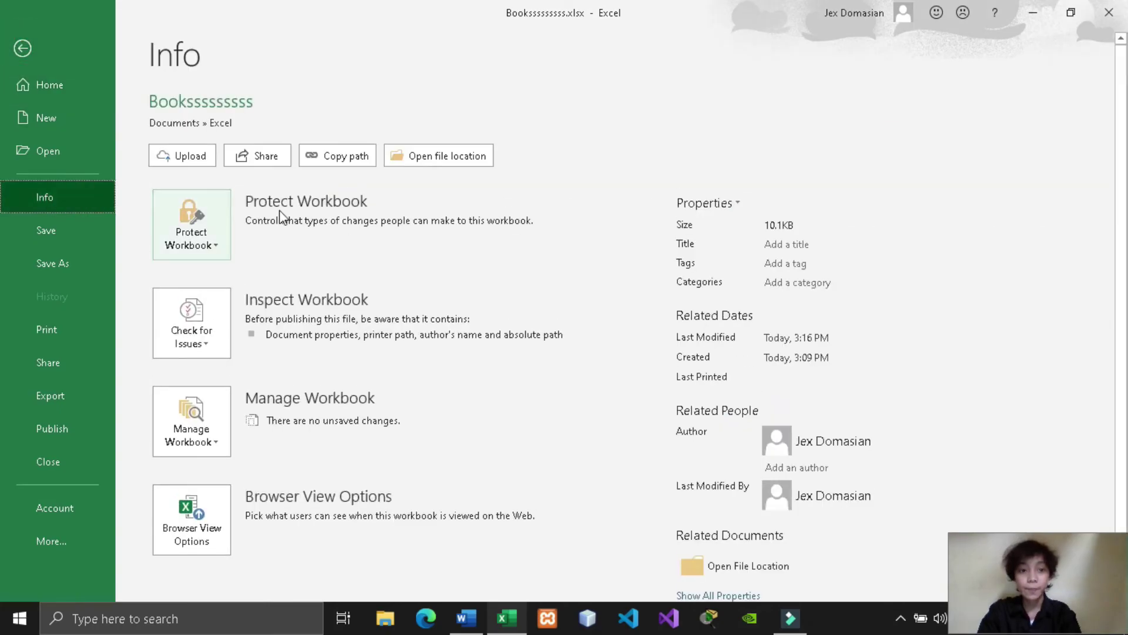
click(199, 233)
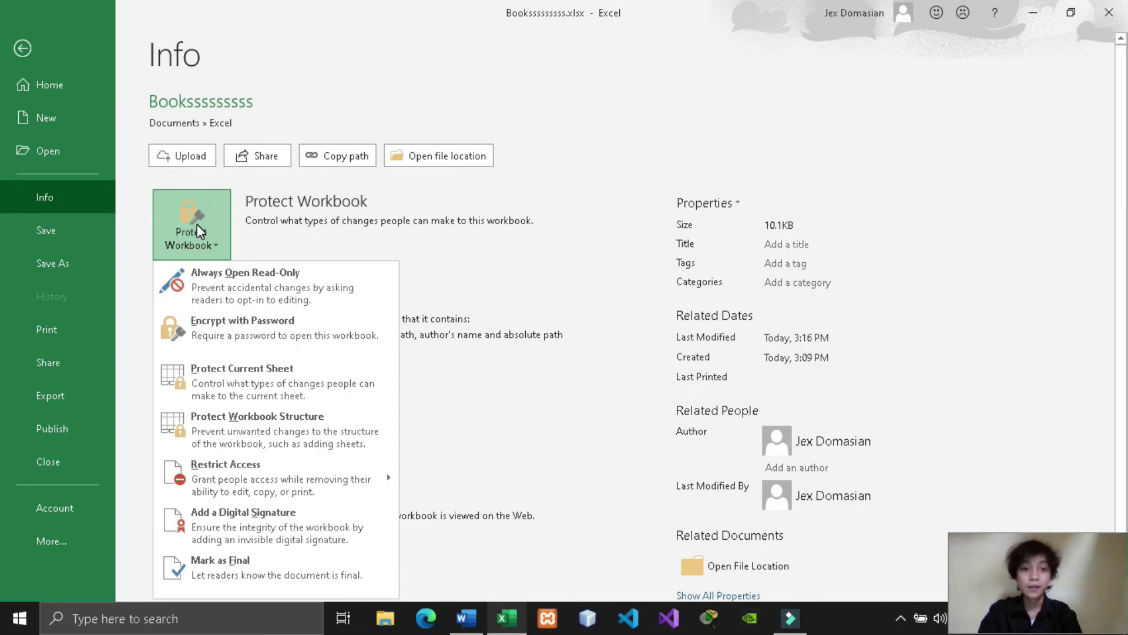
click(281, 334)
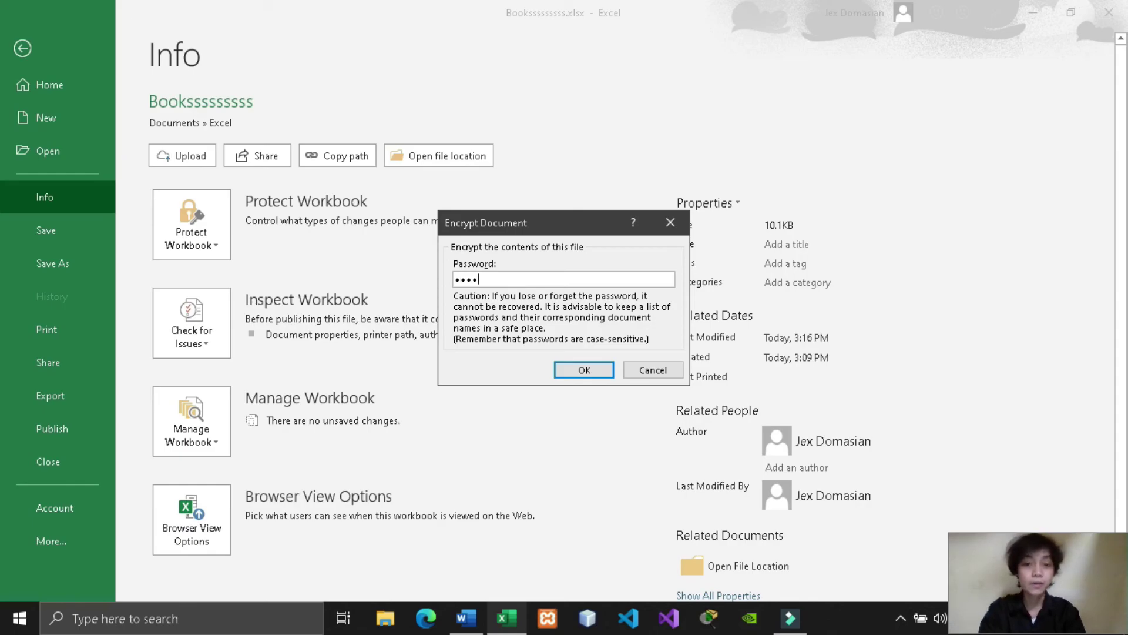
click(567, 370)
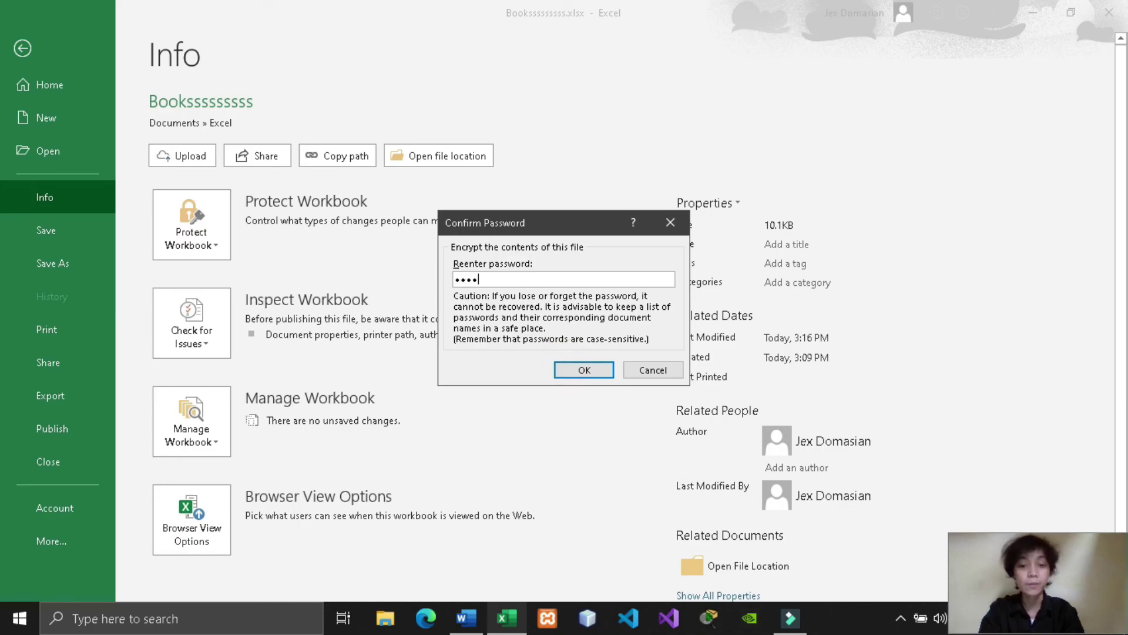
click(601, 374)
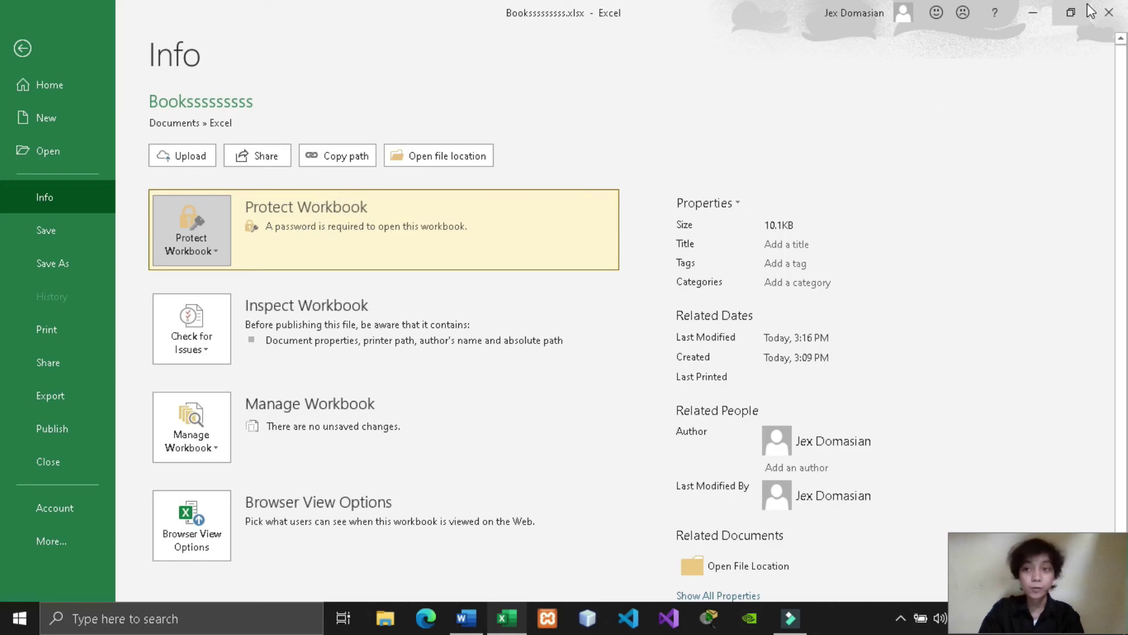
click(1108, 13)
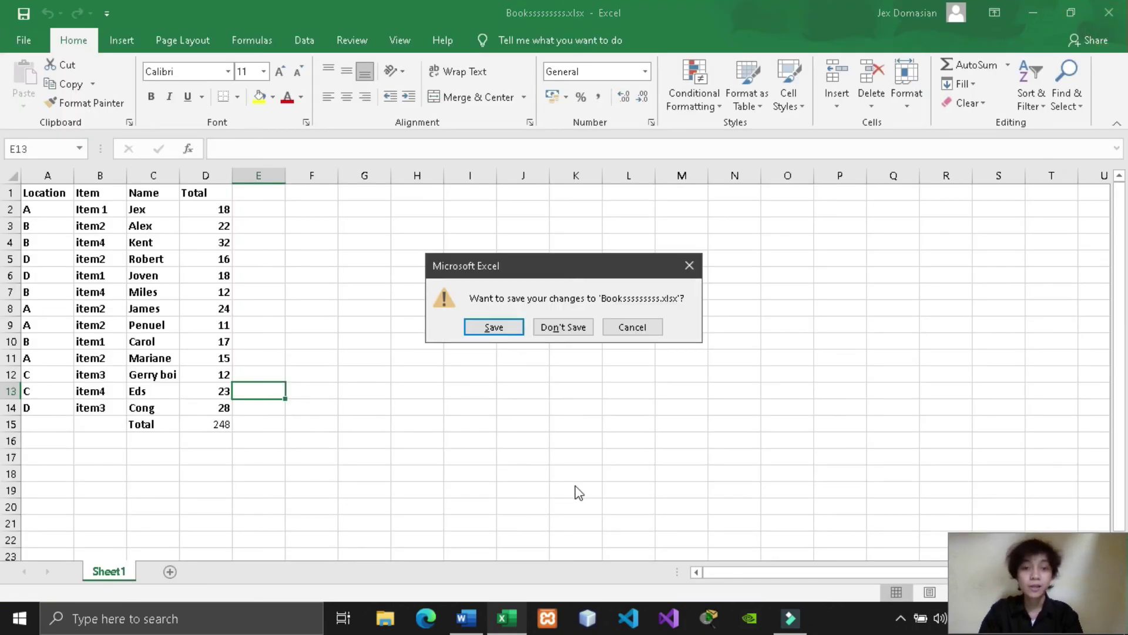
click(504, 327)
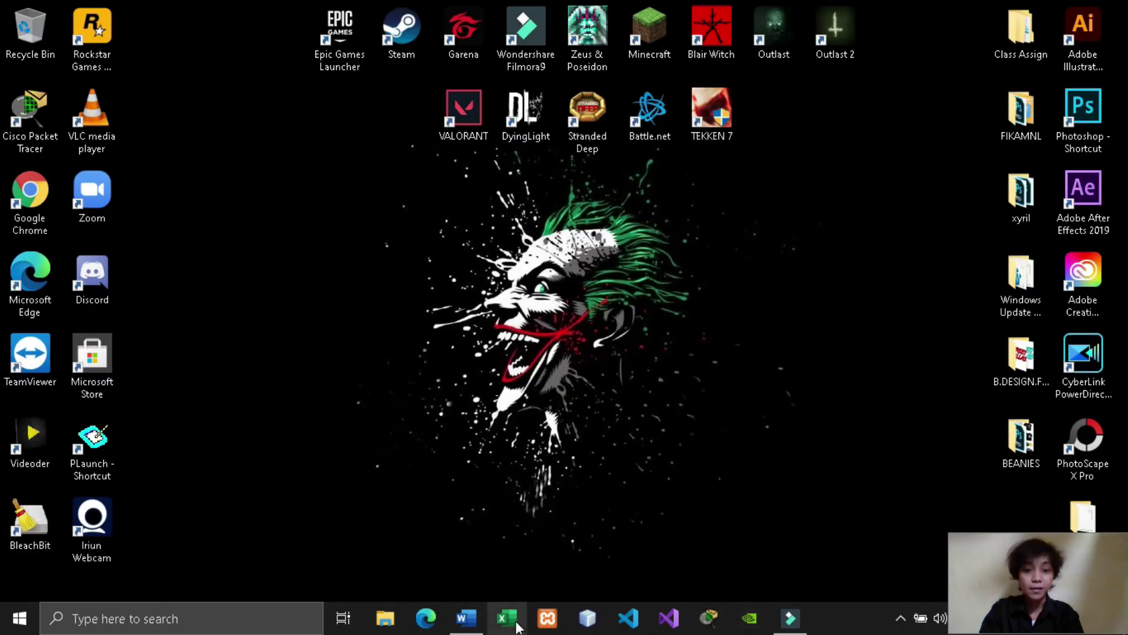
Step: Restart Excel and reopen the protected Booksssssssss.xlsx by entering the workbook password
click(517, 626)
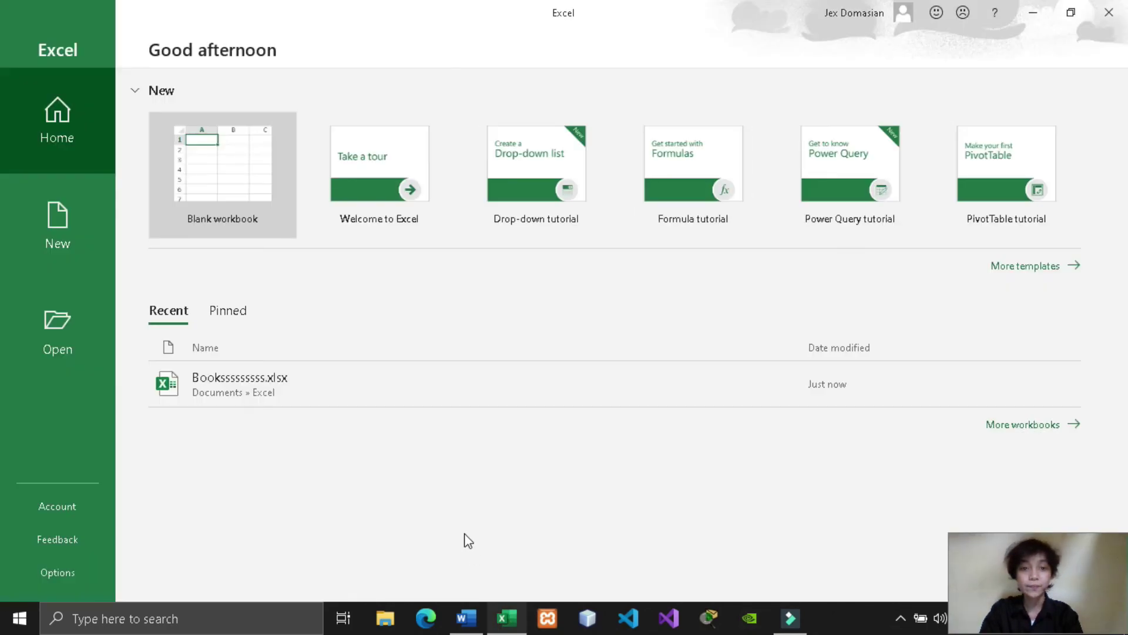
click(265, 392)
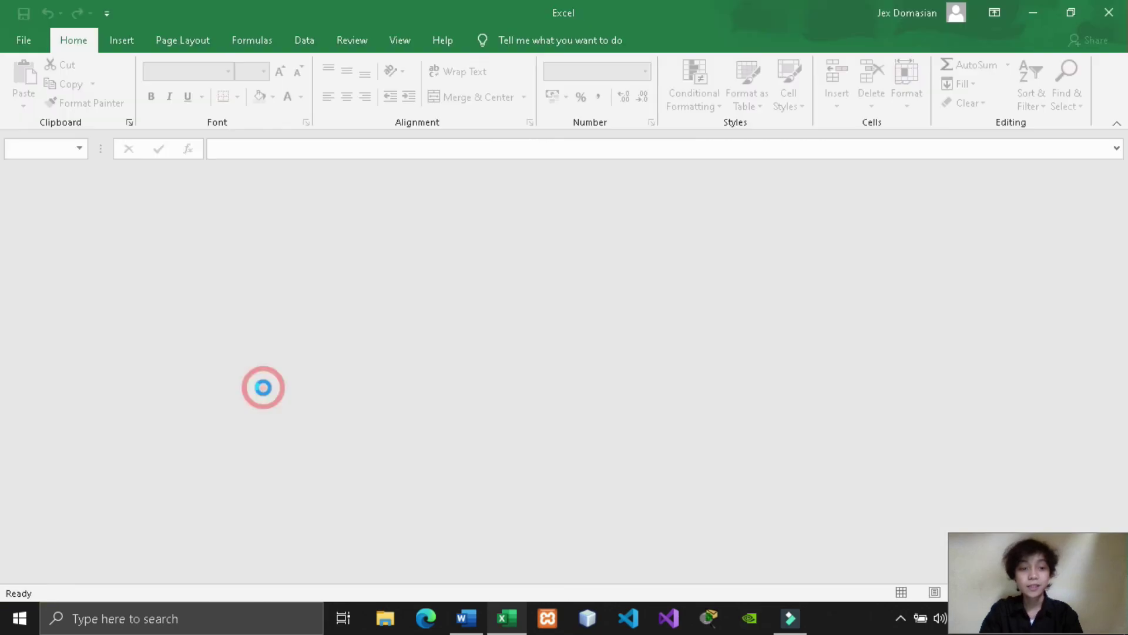
drag(361, 365, 506, 245)
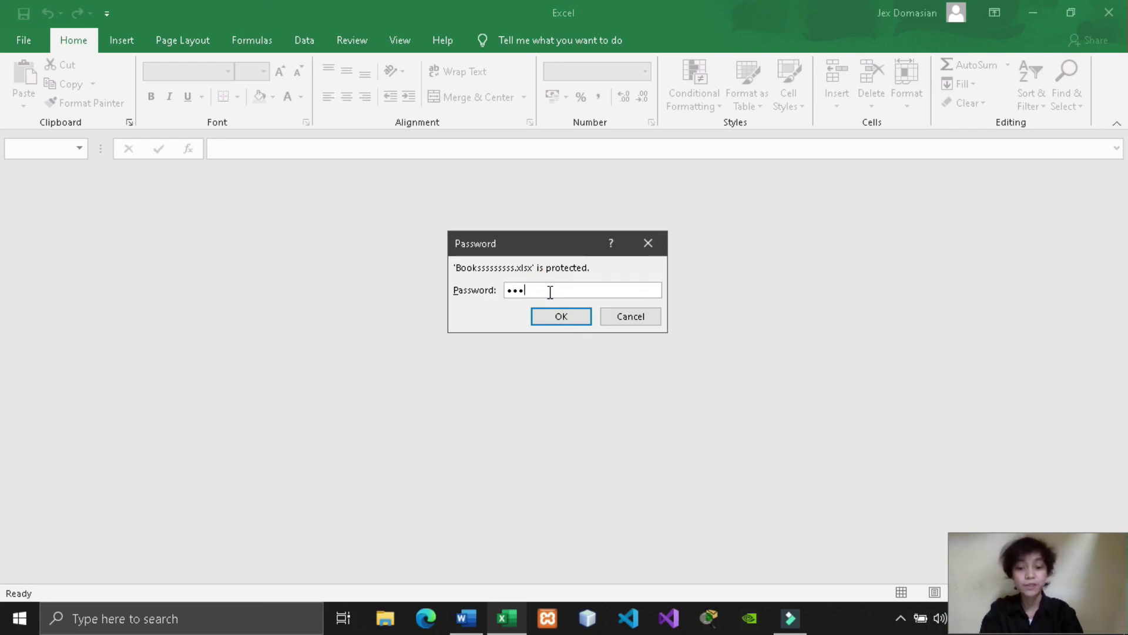
click(557, 316)
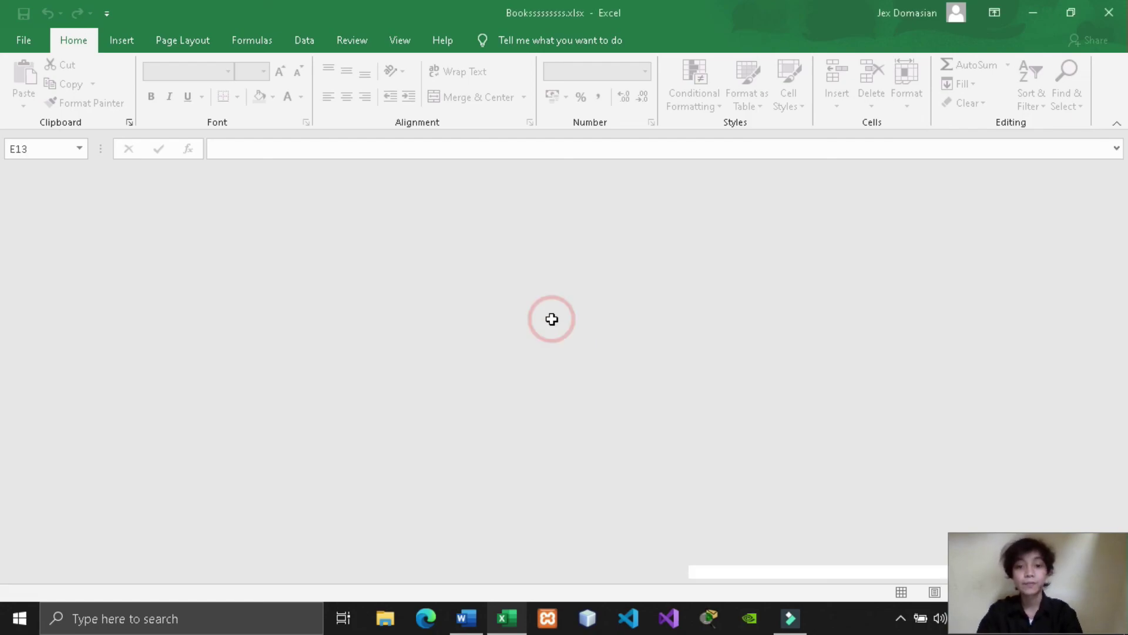
click(255, 419)
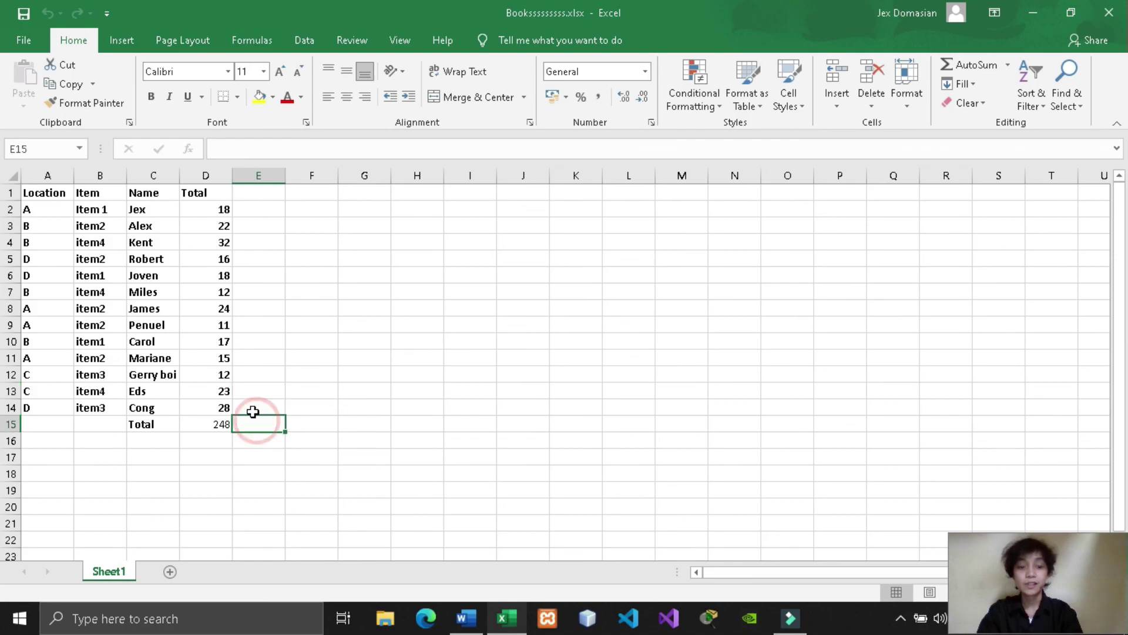